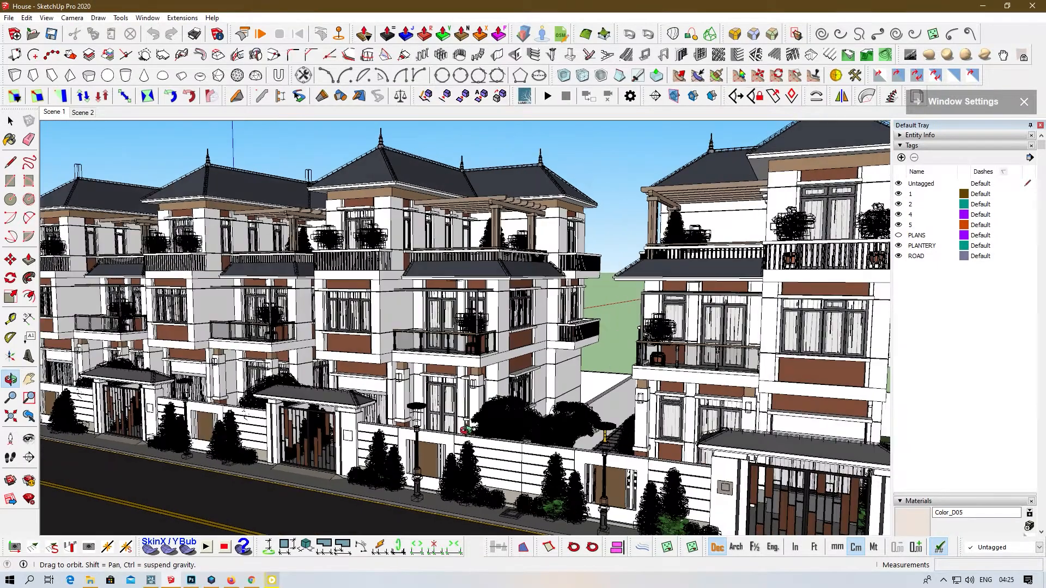
# Step: Leave the orbit view of the SketchUp house model, minimize it and switch to Lumion
pyautogui.press('space')
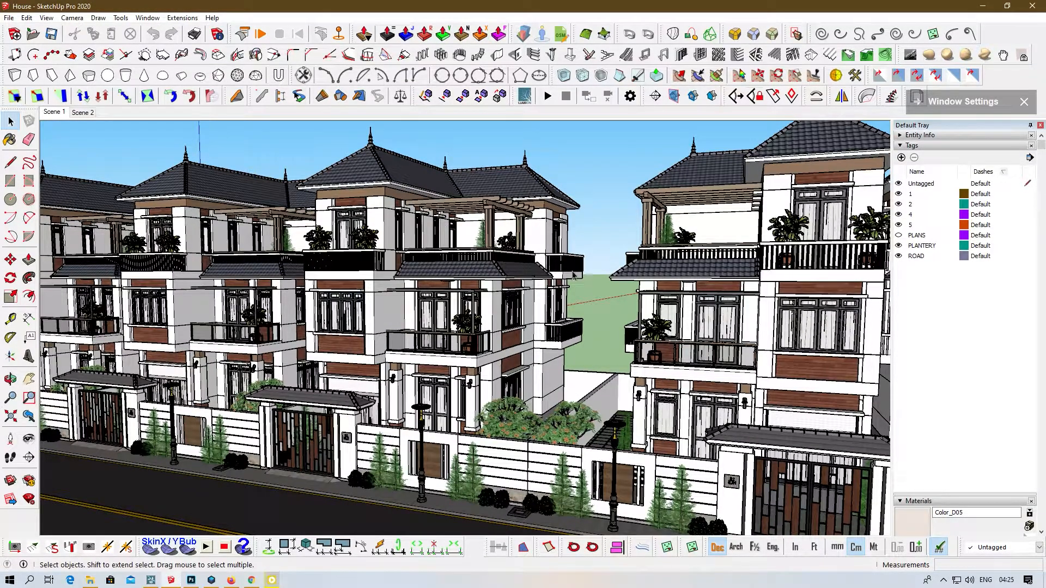
pyautogui.click(980, 8)
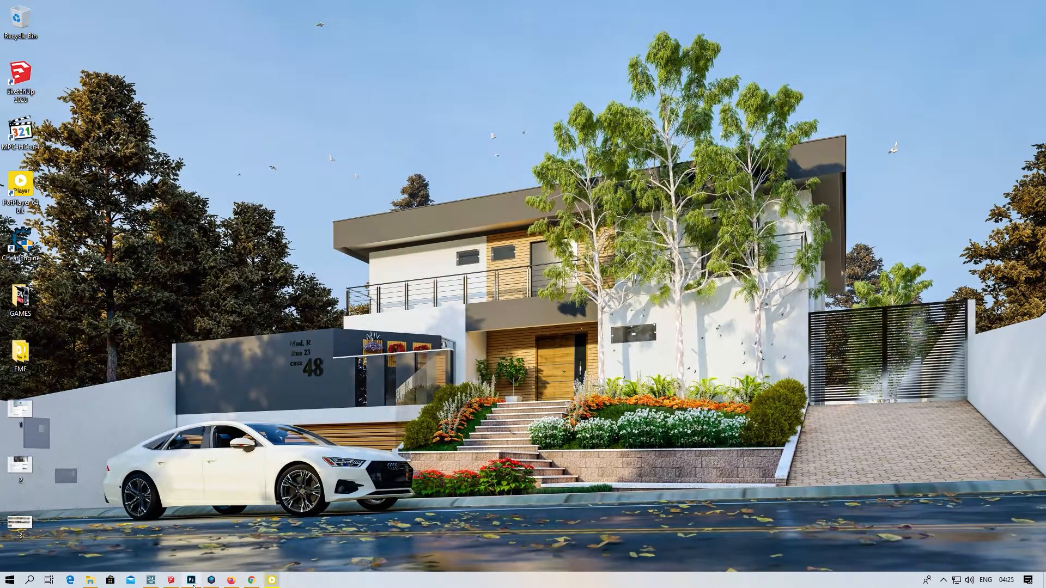
pyautogui.click(151, 580)
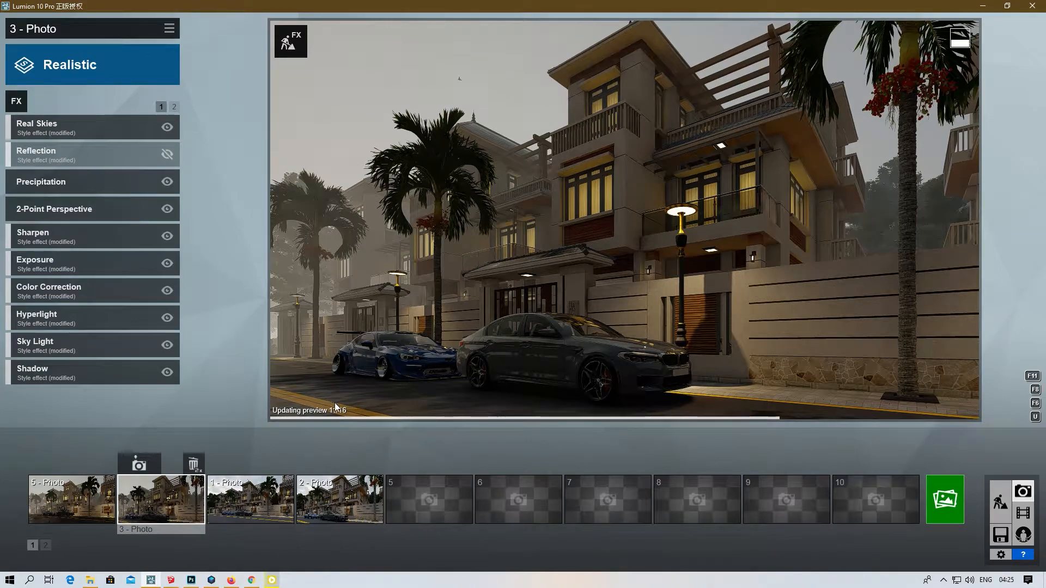
# Step: Look over the villas and parked cars in Build mode from a higher viewpoint, and return to Photo mode
pyautogui.click(999, 504)
pyautogui.press('w')
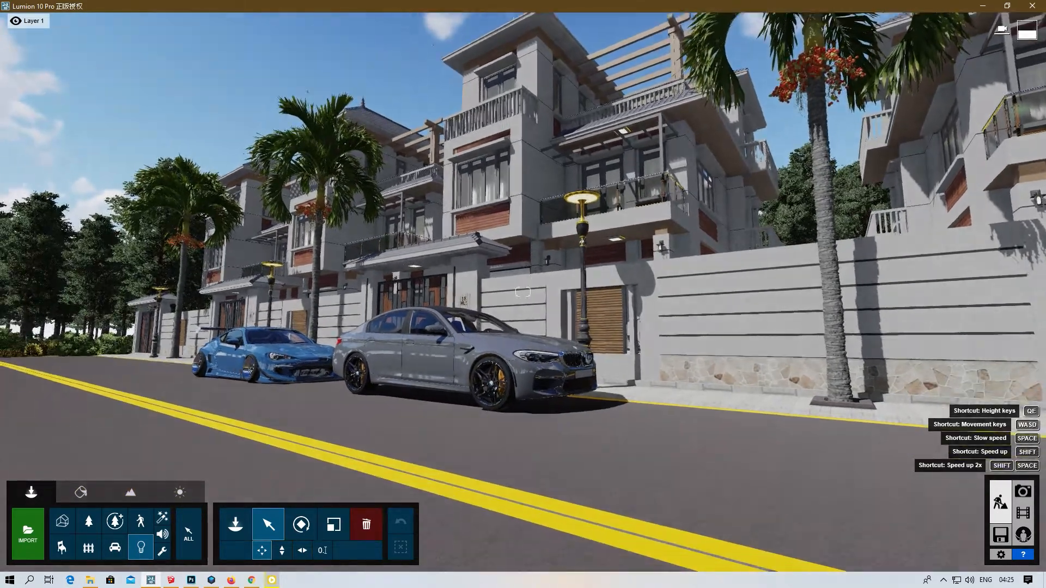
pyautogui.moveTo(523, 292); pyautogui.dragTo(532, 341, button='right')
pyautogui.press('q')
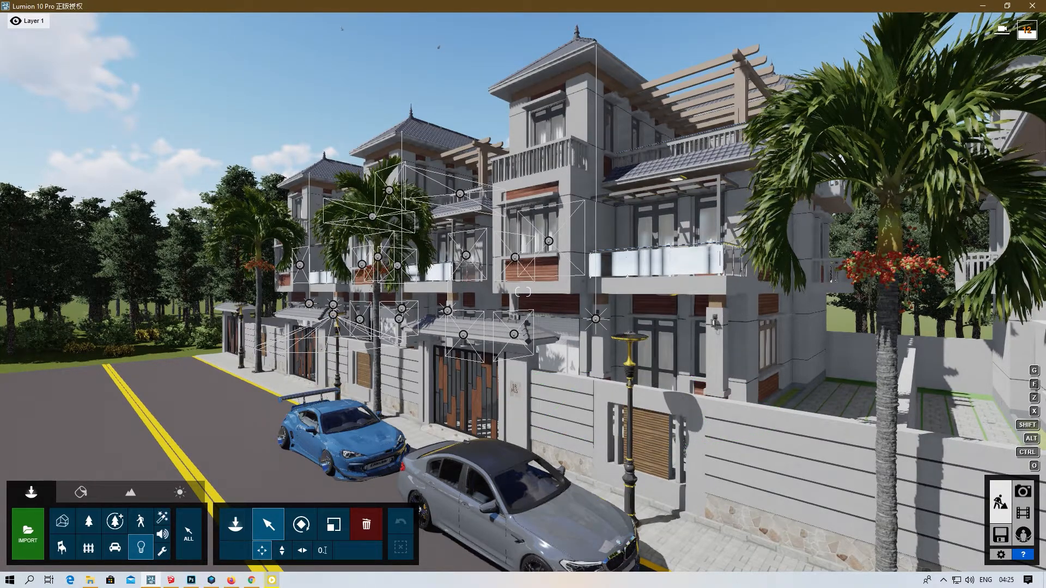
pyautogui.moveTo(479, 362); pyautogui.dragTo(512, 499, button='right')
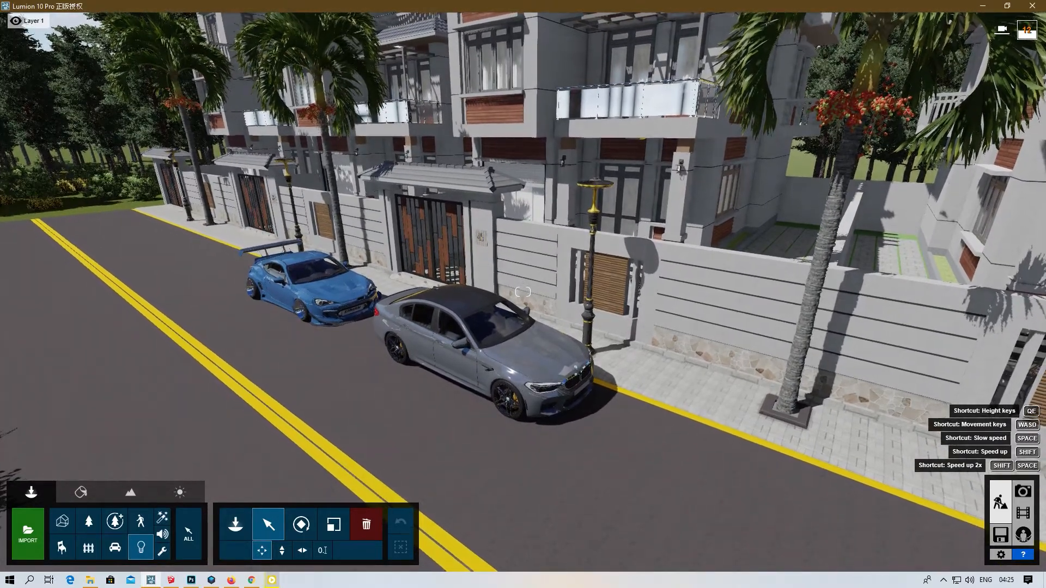
pyautogui.click(1023, 492)
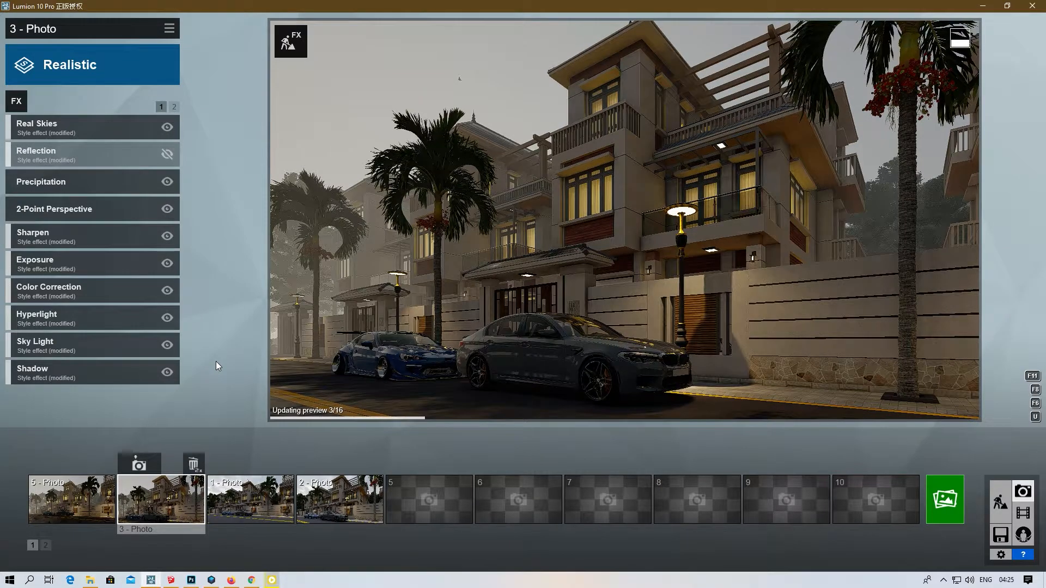
# Step: Review the Precipitation settings, including Extra fog addition, and the Real Skies and Sharpen settings of the 3 - Photo shot
pyautogui.click(62, 182)
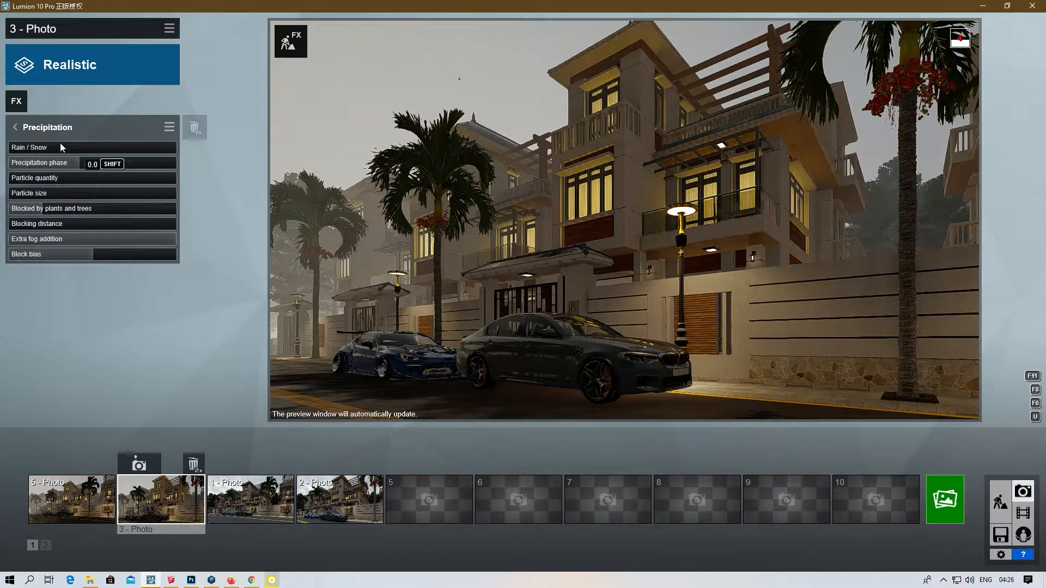
pyautogui.moveTo(86, 239); pyautogui.dragTo(178, 239)
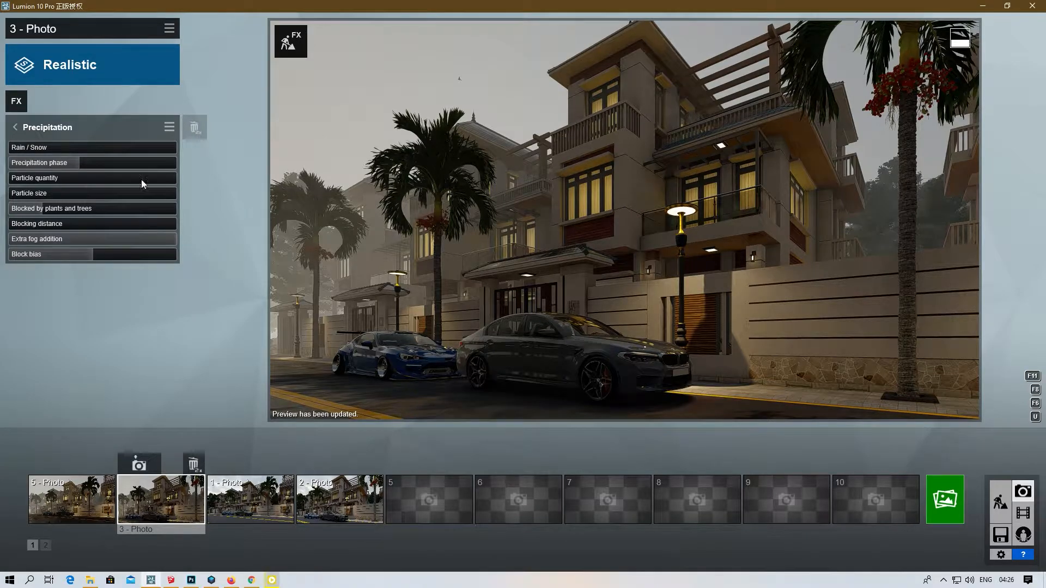
pyautogui.click(16, 127)
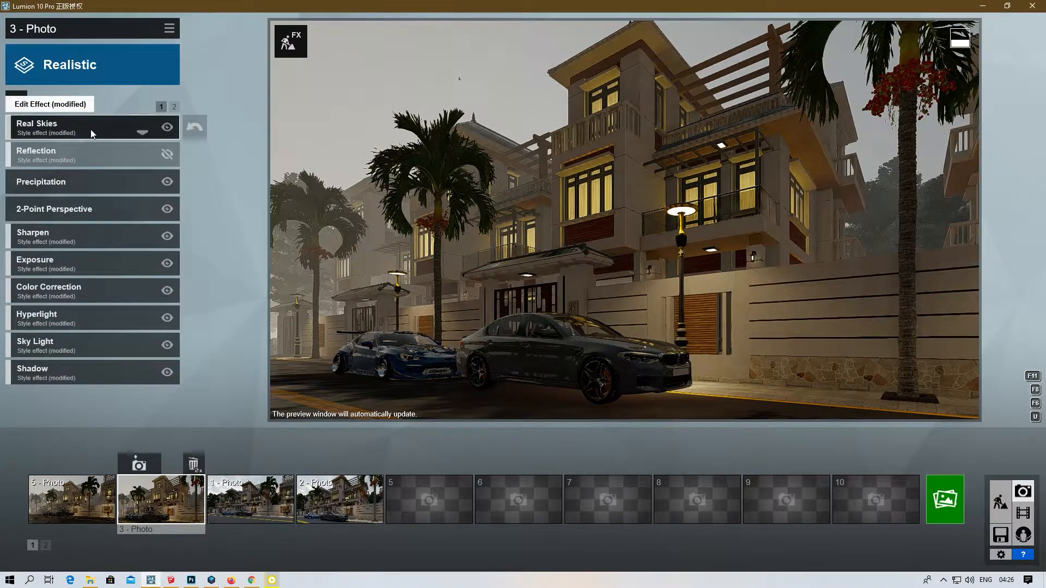
pyautogui.click(90, 130)
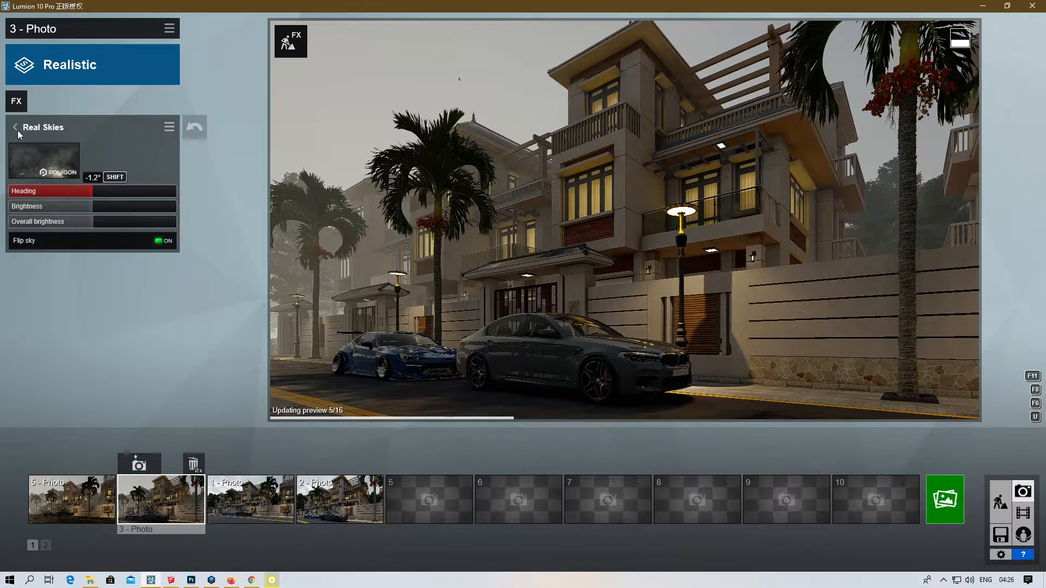
pyautogui.click(15, 128)
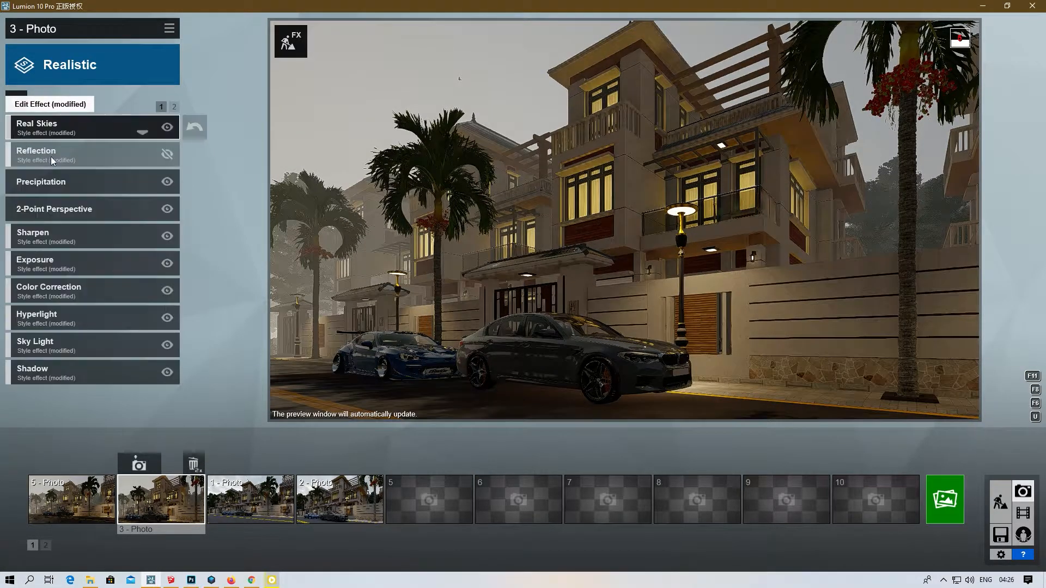
pyautogui.click(64, 187)
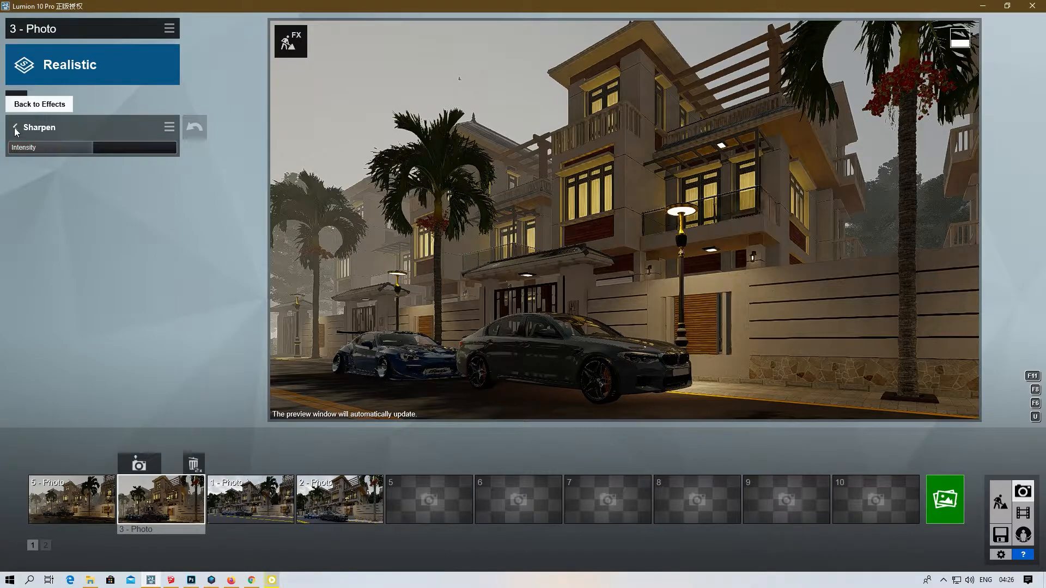
pyautogui.click(15, 128)
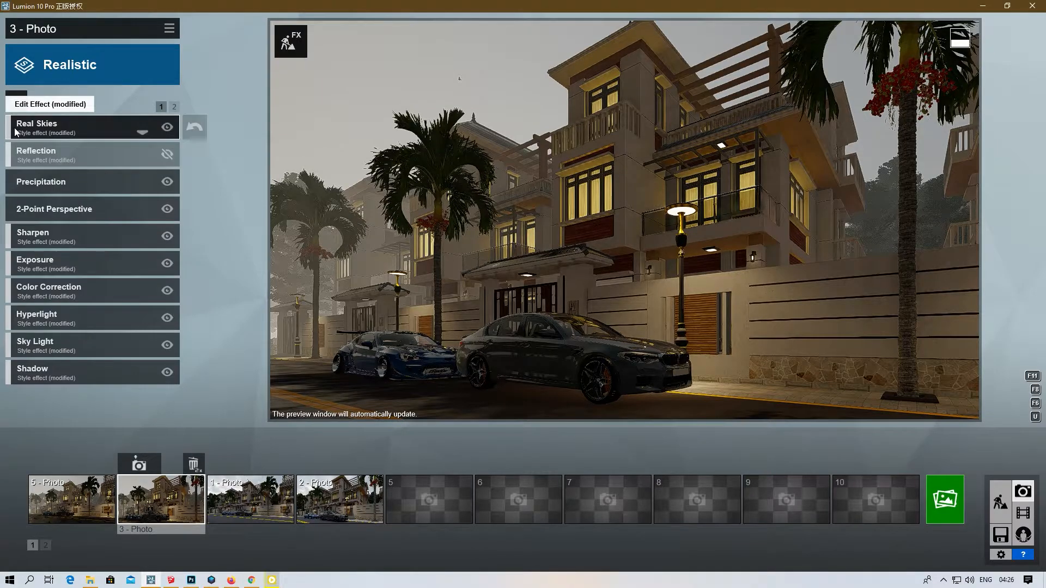
# Step: Review the Exposure, Color Correction and Hyperlight settings of the 3 - Photo shot
pyautogui.click(67, 267)
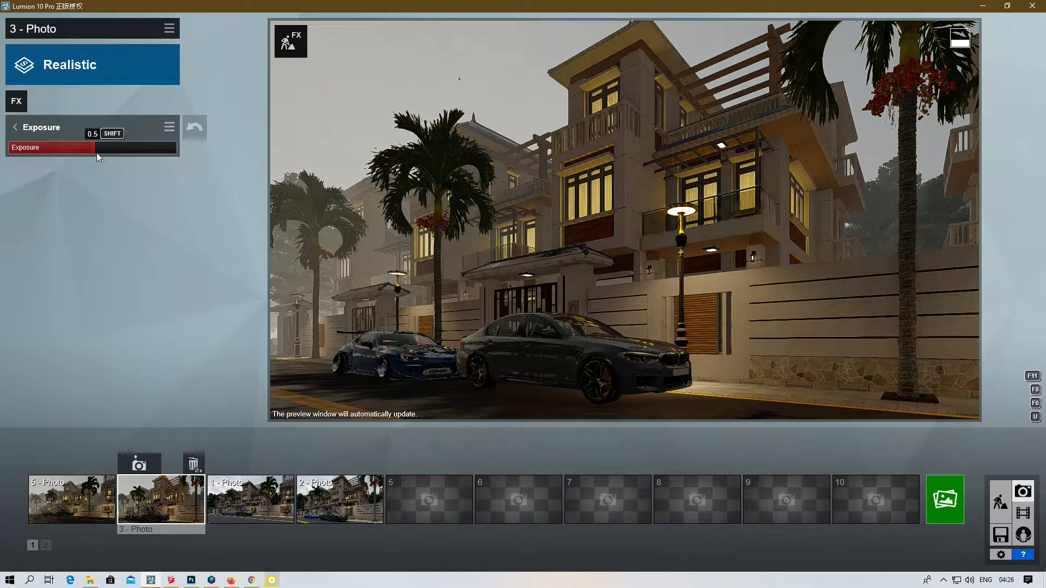
pyautogui.click(14, 129)
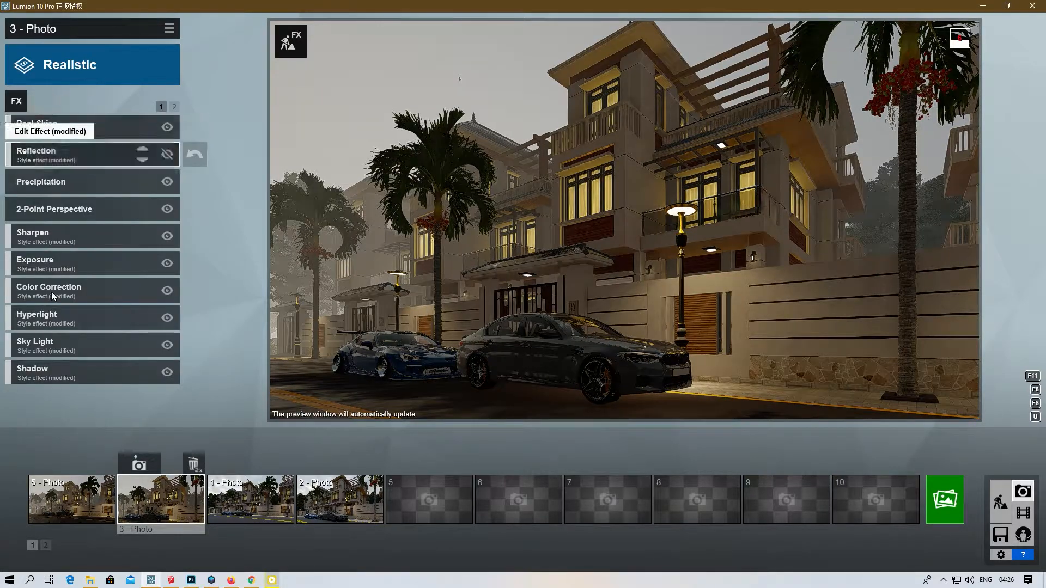
pyautogui.click(65, 297)
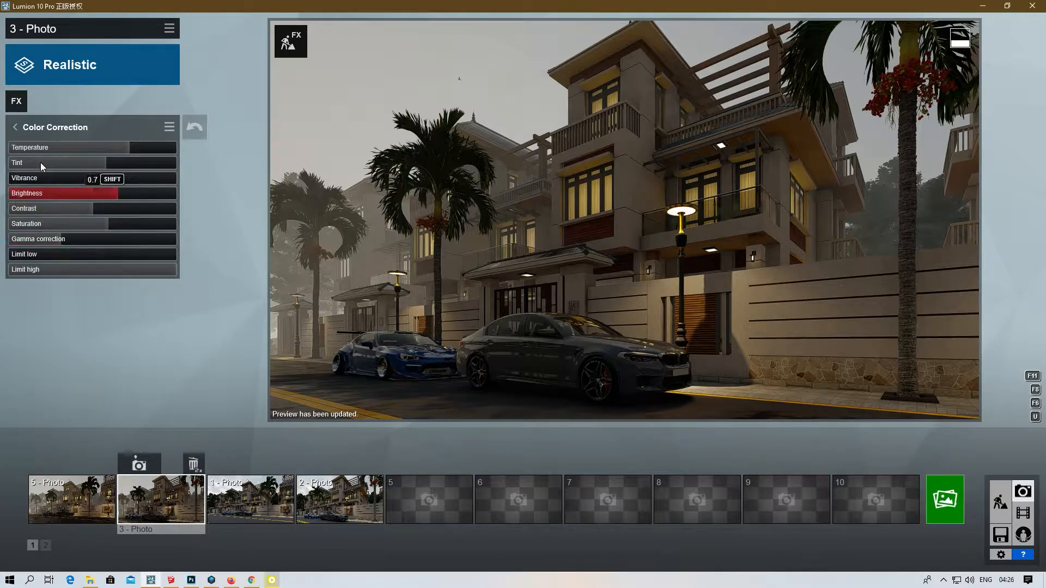
pyautogui.click(15, 128)
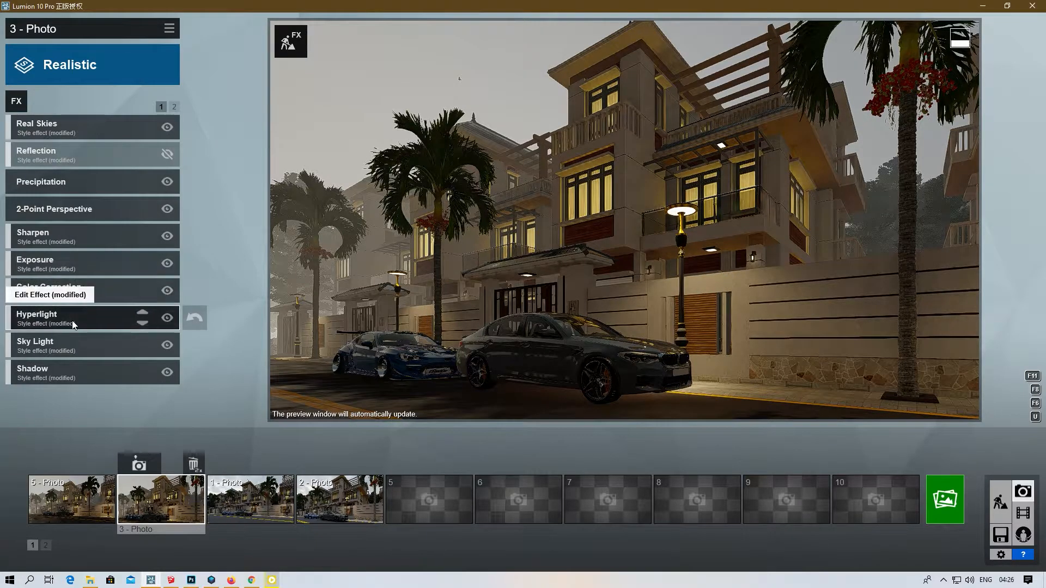
pyautogui.click(74, 325)
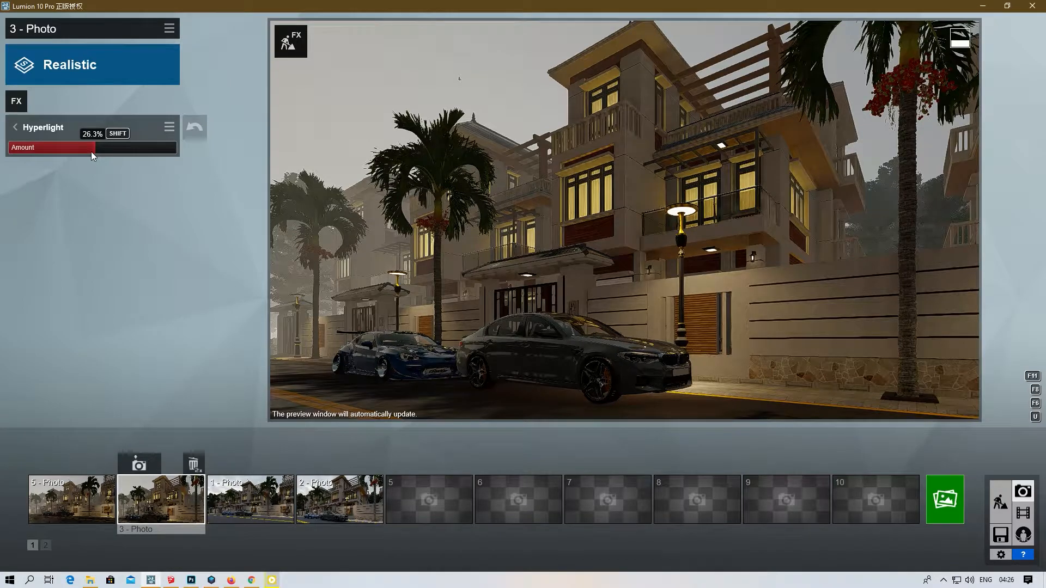
pyautogui.click(15, 128)
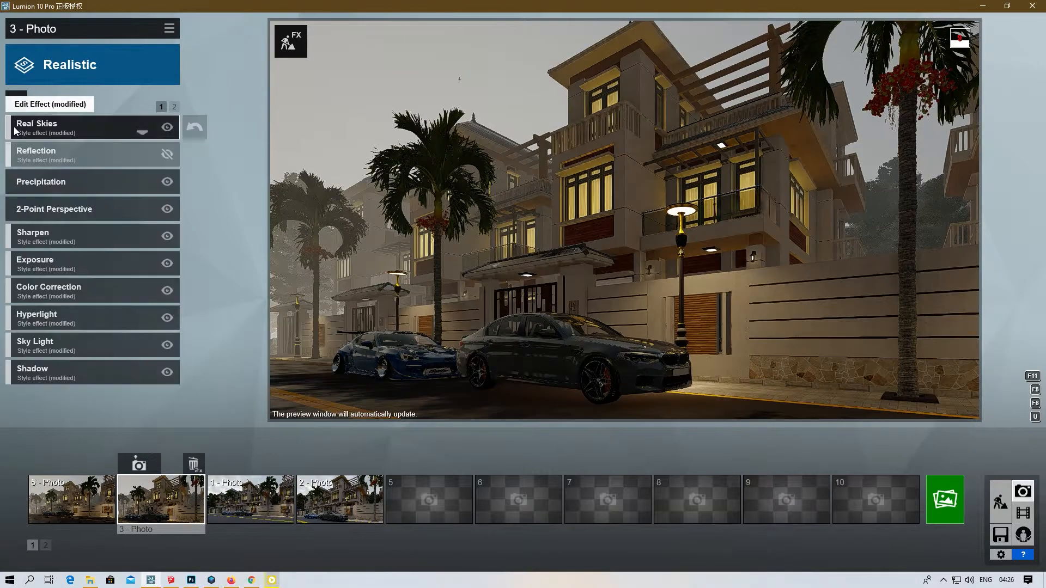
# Step: Review the Sky Light and Shadow settings, and check the second page of effects on the 3 - Photo shot
pyautogui.click(54, 344)
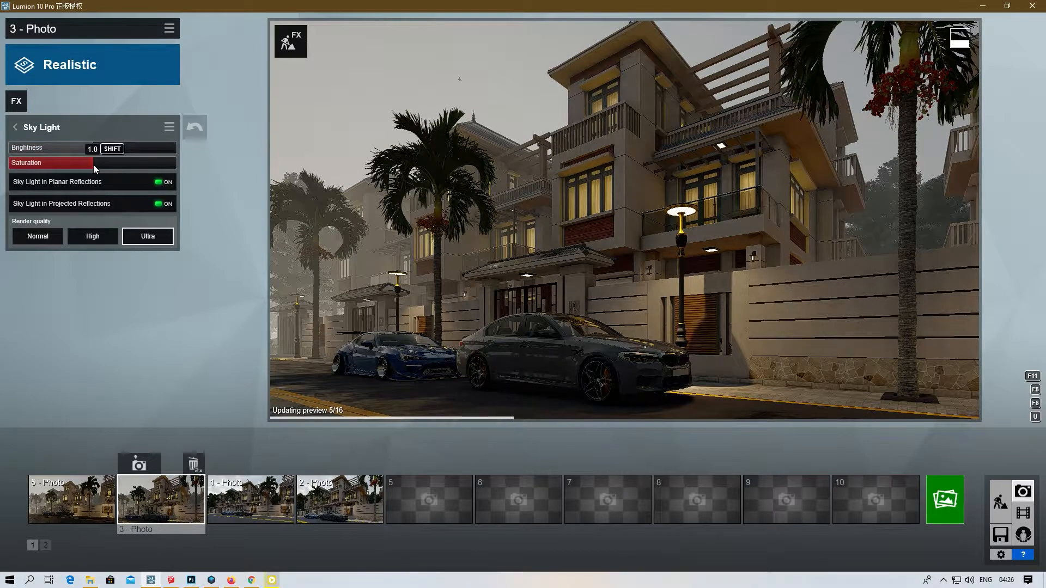
pyautogui.click(15, 127)
pyautogui.click(71, 371)
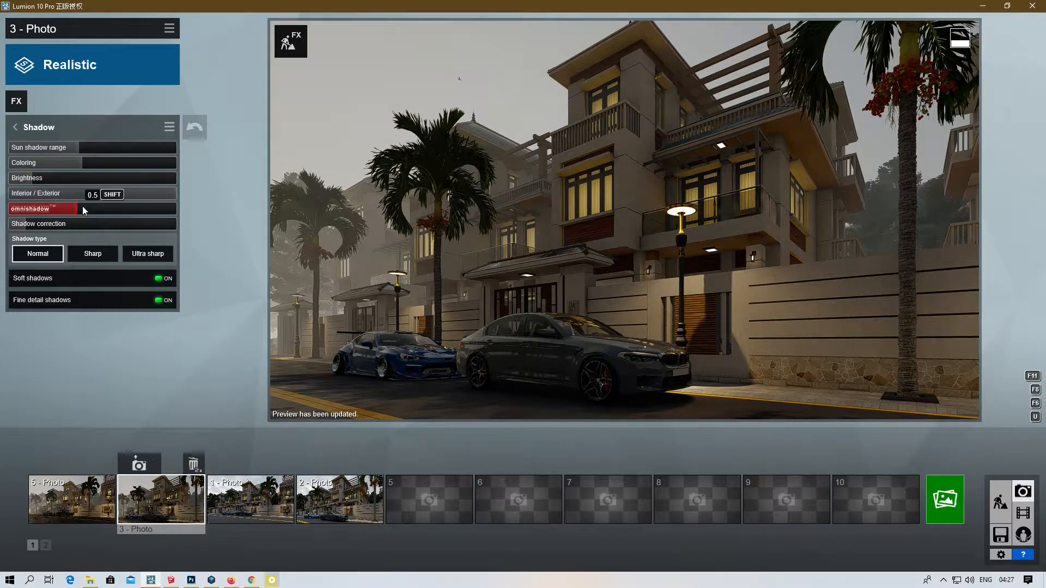
pyautogui.click(18, 131)
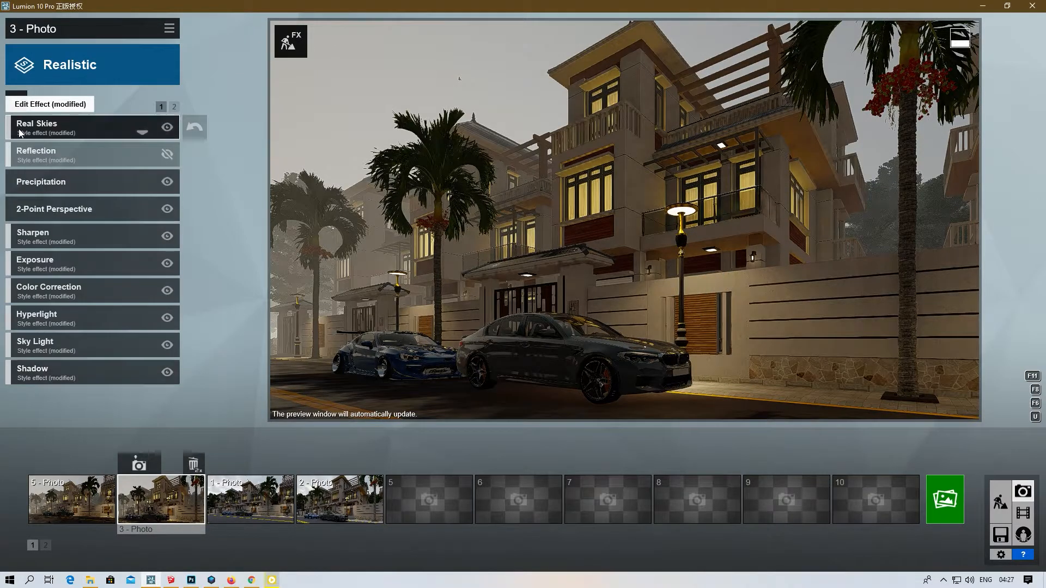
pyautogui.click(175, 106)
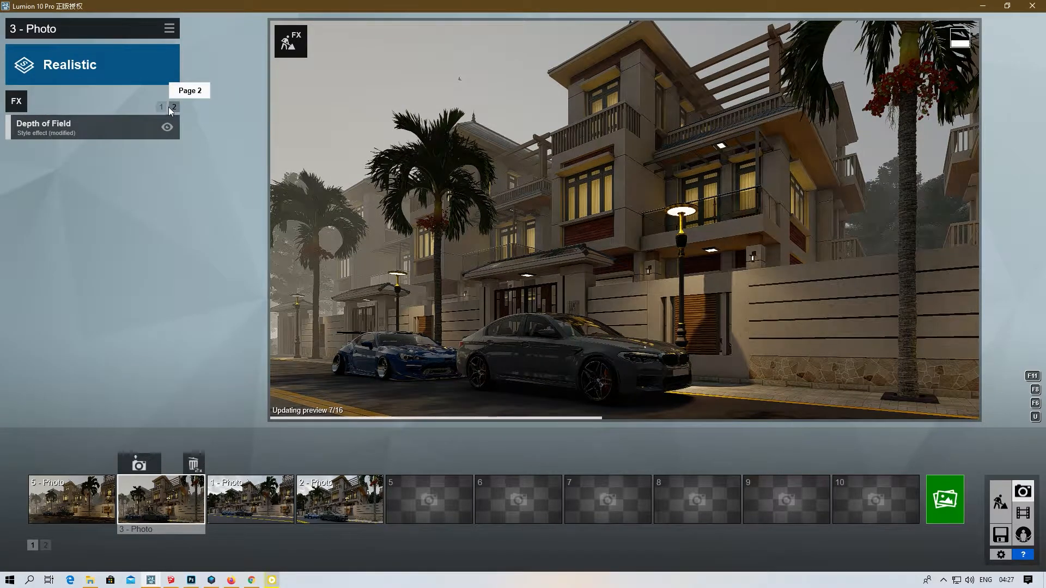
pyautogui.click(161, 107)
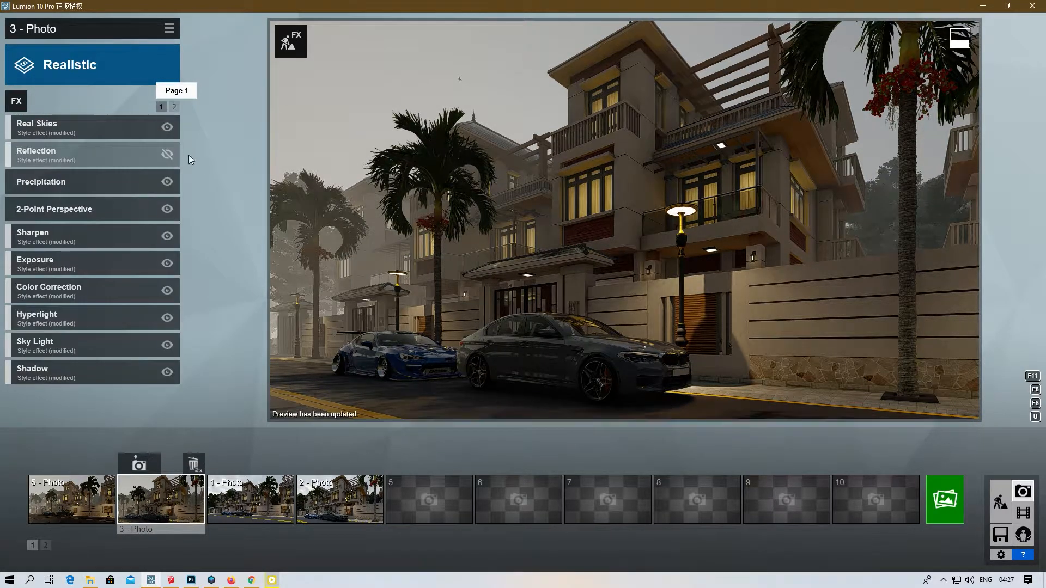
# Step: Enable the Reflection effect and render the current shot at Print size 3840x2160 as a JPG file named 3
pyautogui.click(167, 156)
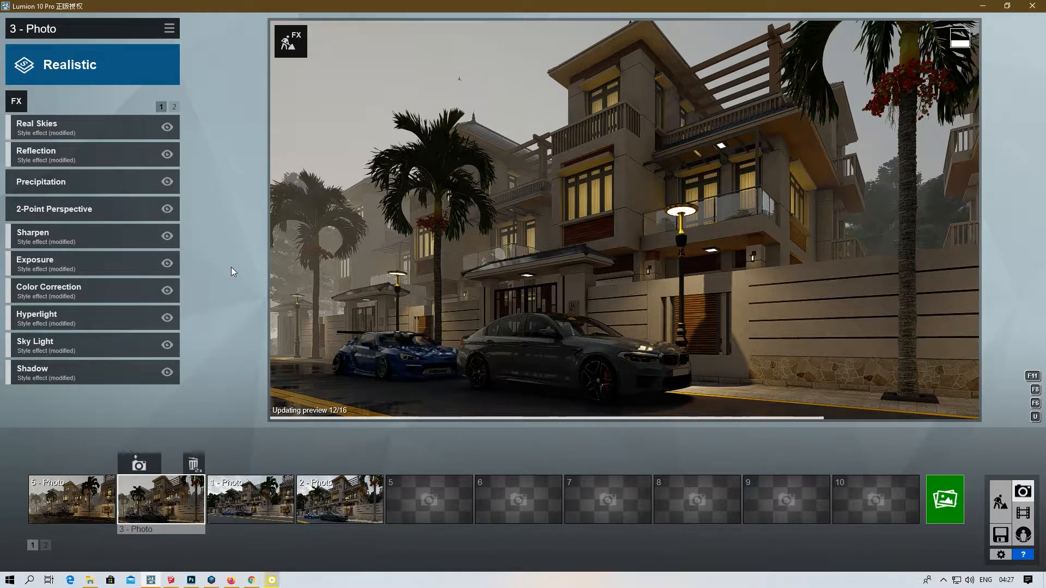
pyautogui.click(946, 500)
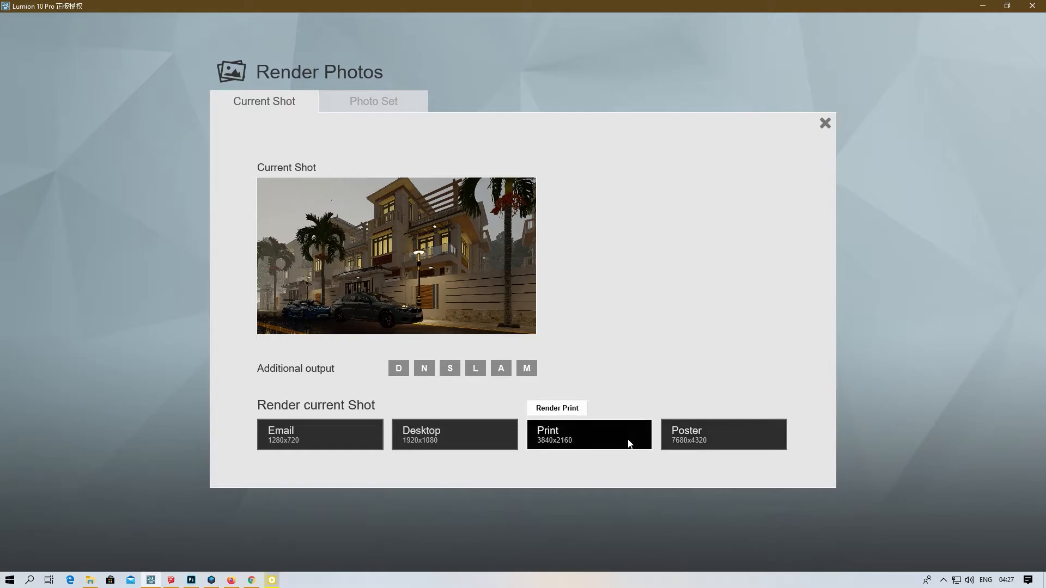
pyautogui.click(630, 442)
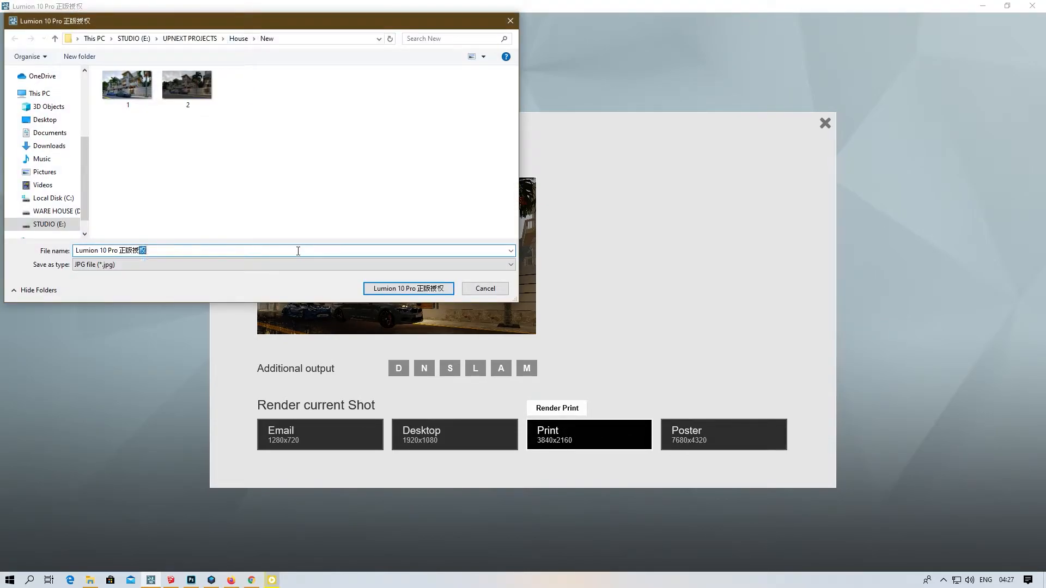
pyautogui.moveTo(298, 251); pyautogui.dragTo(55, 252)
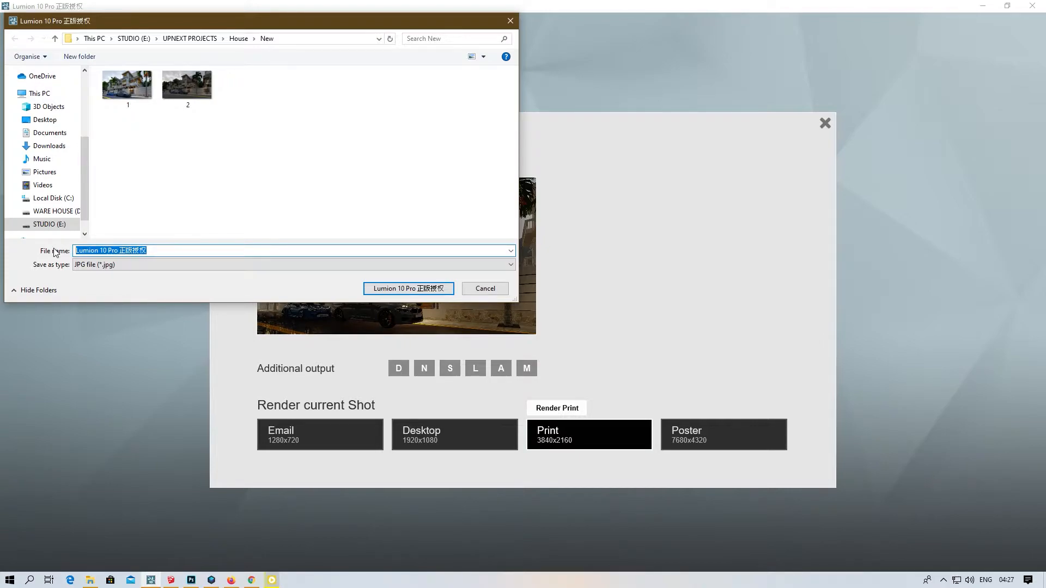
pyautogui.write('3')
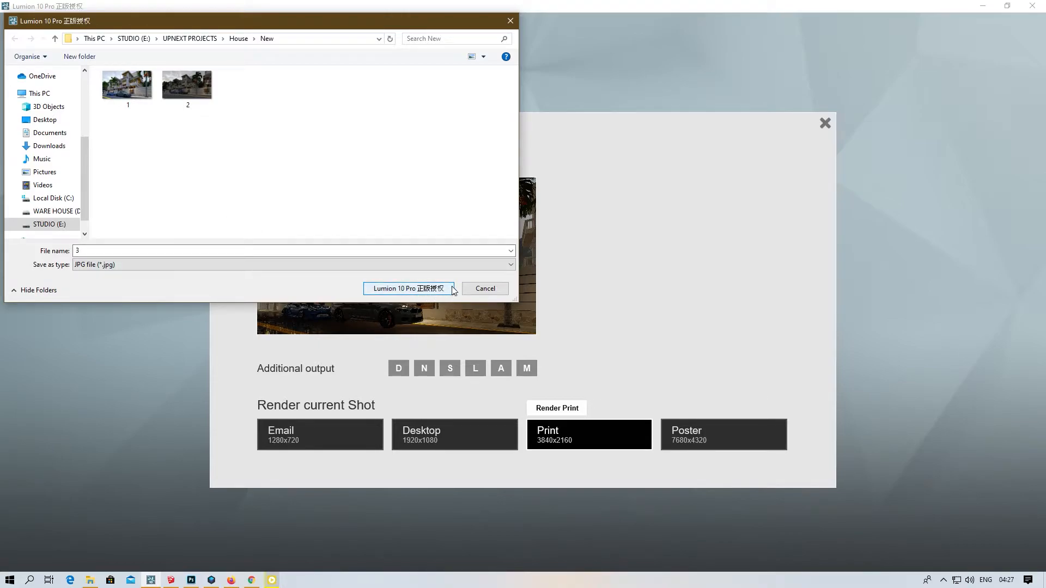
pyautogui.click(410, 291)
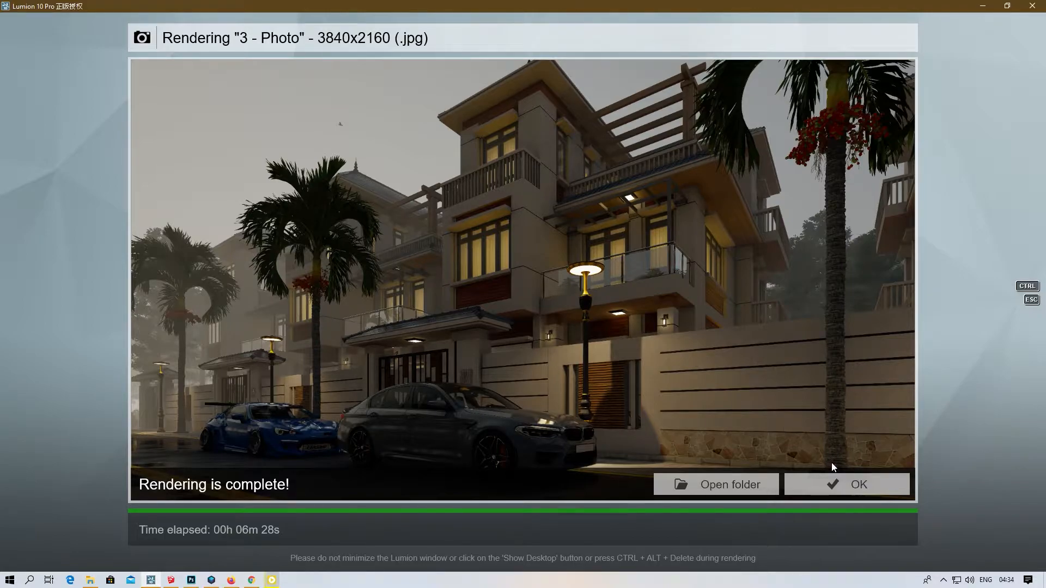
# Step: Close the finished render and disable the Reflection effect on the 3 - Photo shot
pyautogui.click(834, 484)
pyautogui.click(168, 155)
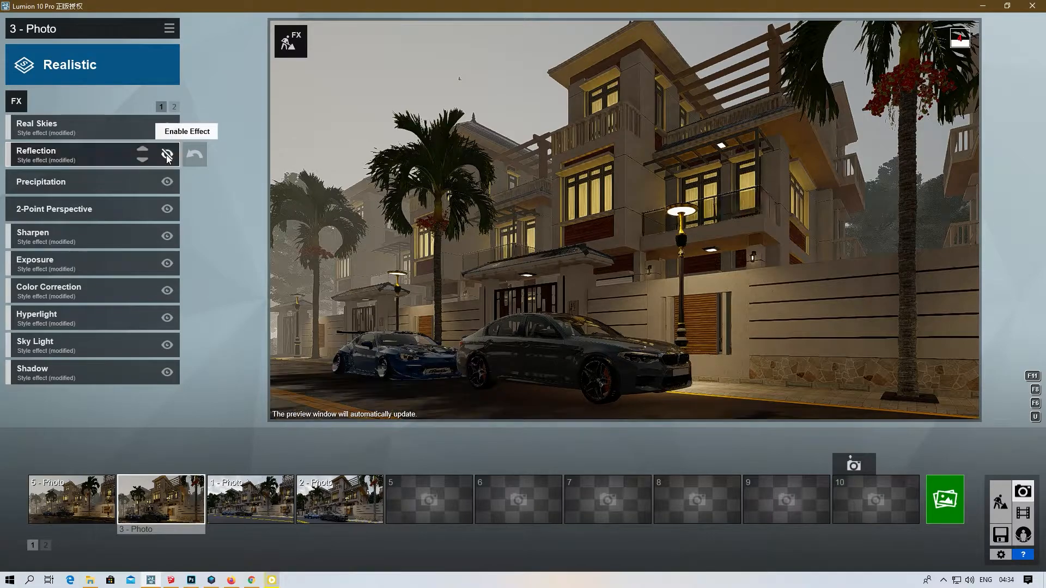
# Step: Switch to Photoshop and open image 3 from the UPNEXT PROJECTS > House > New folder on drive E as its own document
pyautogui.click(192, 581)
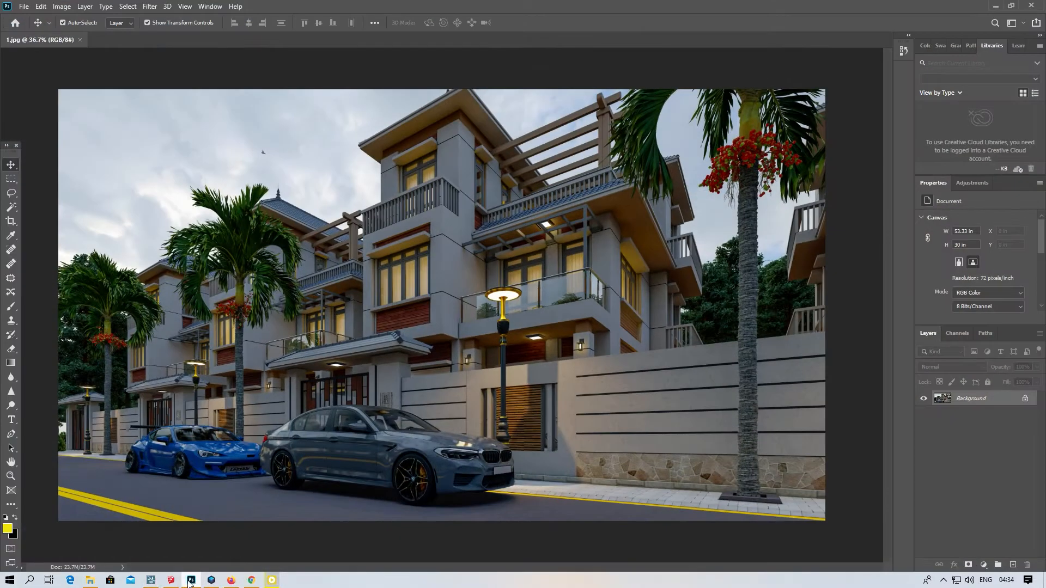
pyautogui.click(89, 580)
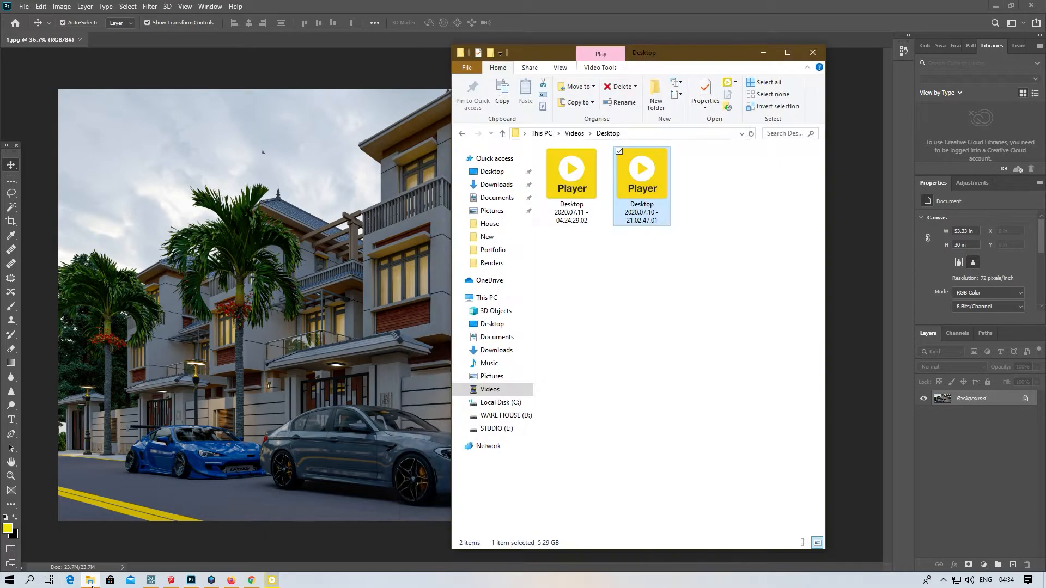
pyautogui.click(493, 430)
pyautogui.doubleClick(767, 397)
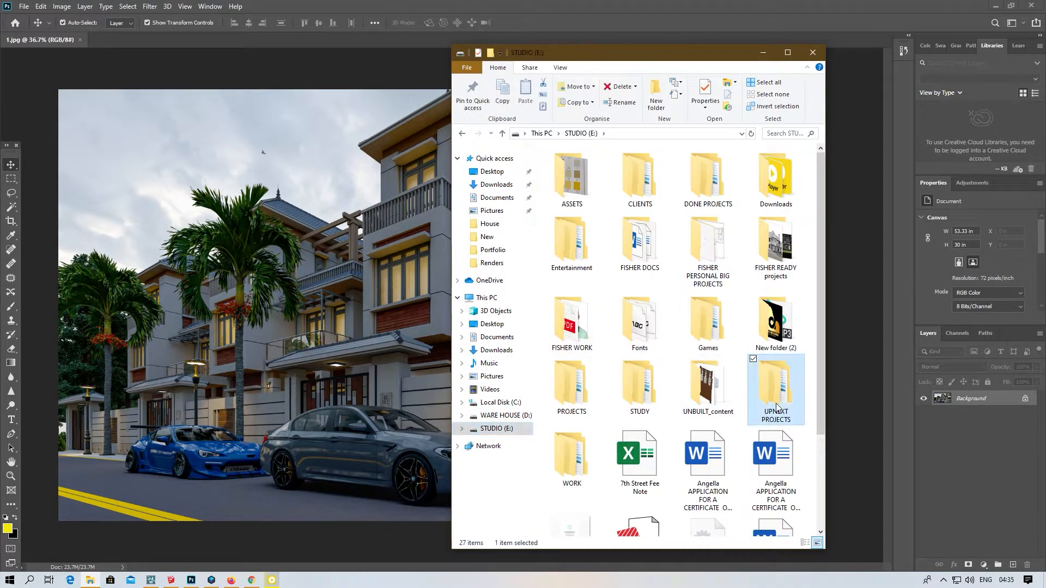
pyautogui.doubleClick(583, 191)
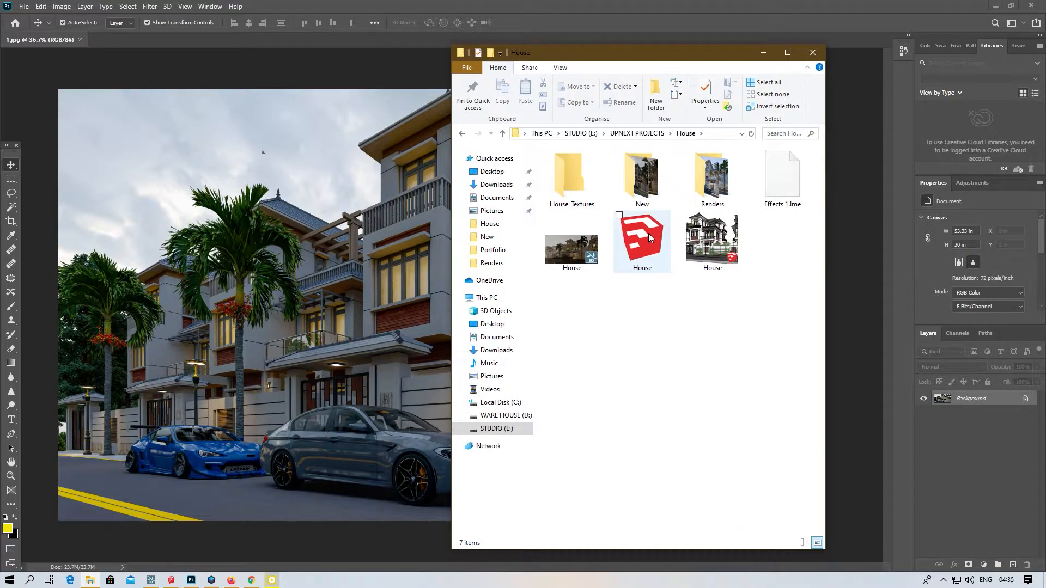
pyautogui.doubleClick(642, 179)
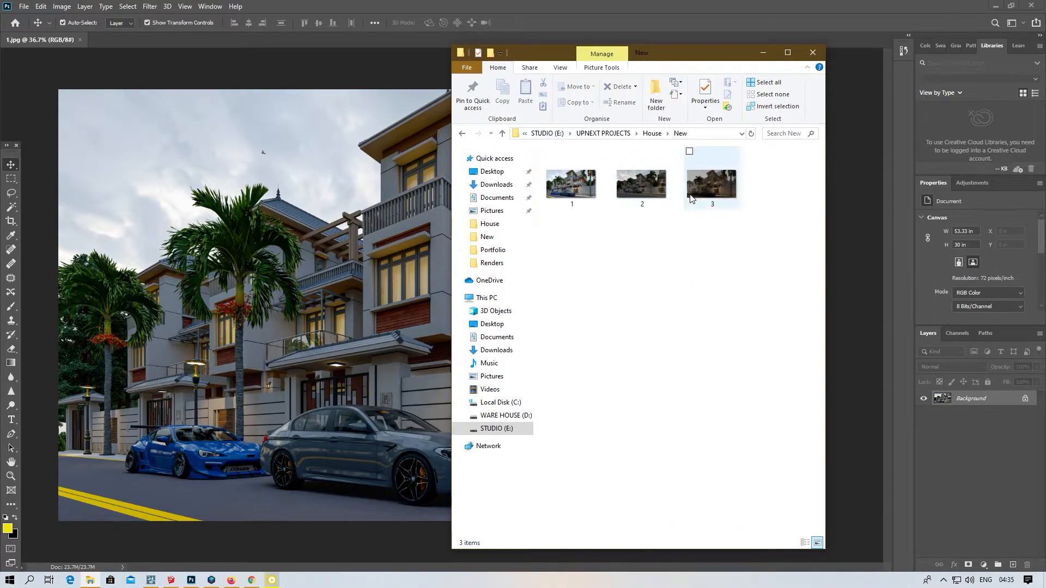
pyautogui.moveTo(712, 185); pyautogui.dragTo(322, 38)
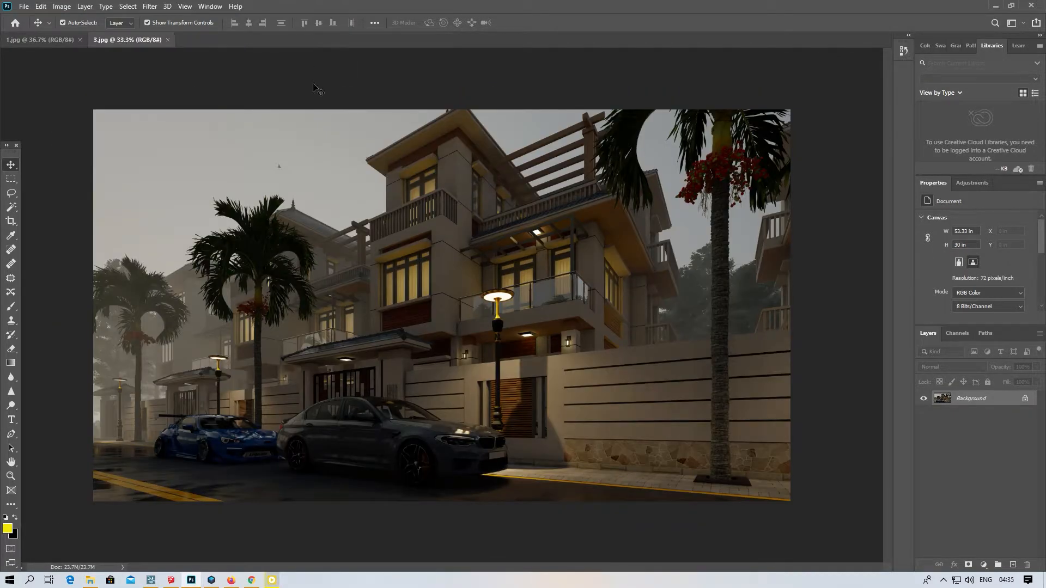
# Step: Reapply the last Camera Raw Filter to 3.jpg and save the image
pyautogui.keyDown('alt'); pyautogui.scroll(2, 340, 201); pyautogui.keyUp('alt')
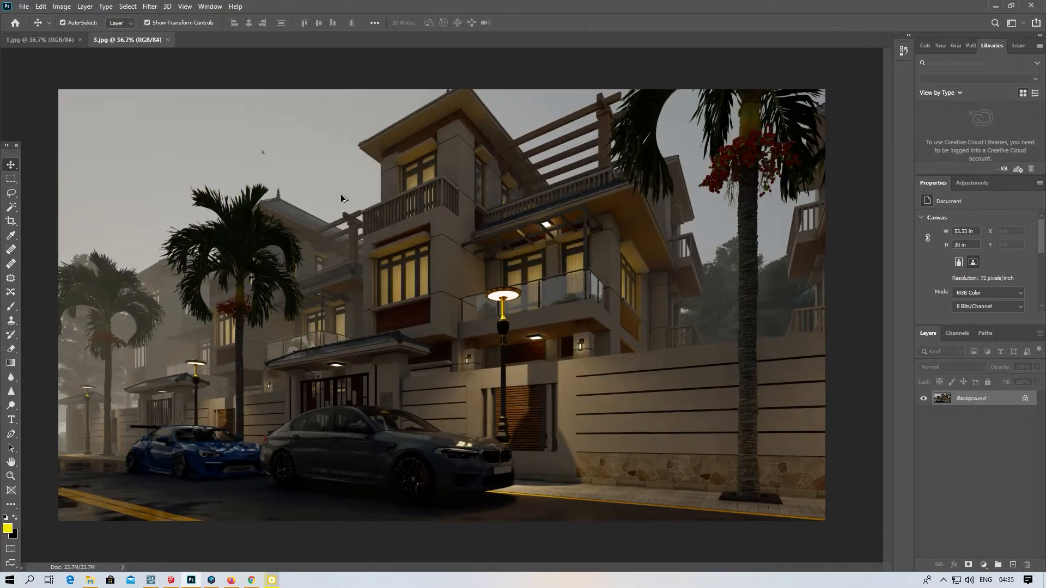
pyautogui.click(148, 7)
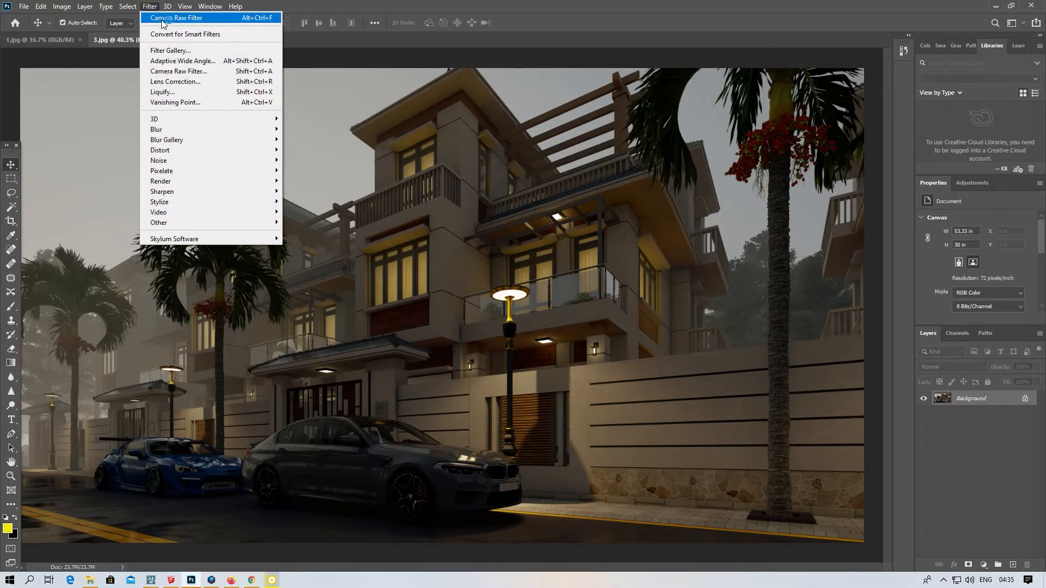
pyautogui.click(169, 17)
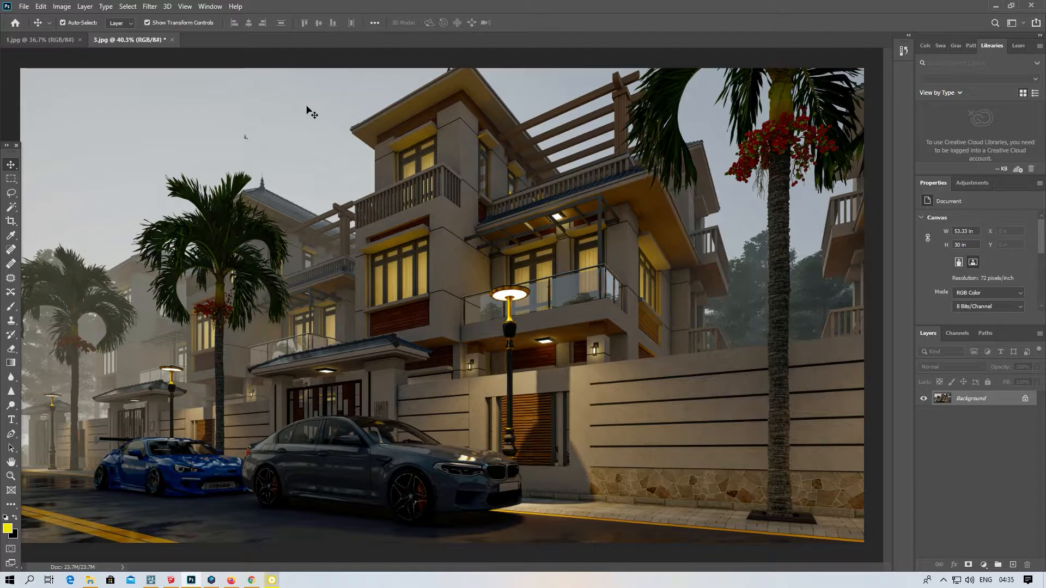
pyautogui.click(24, 7)
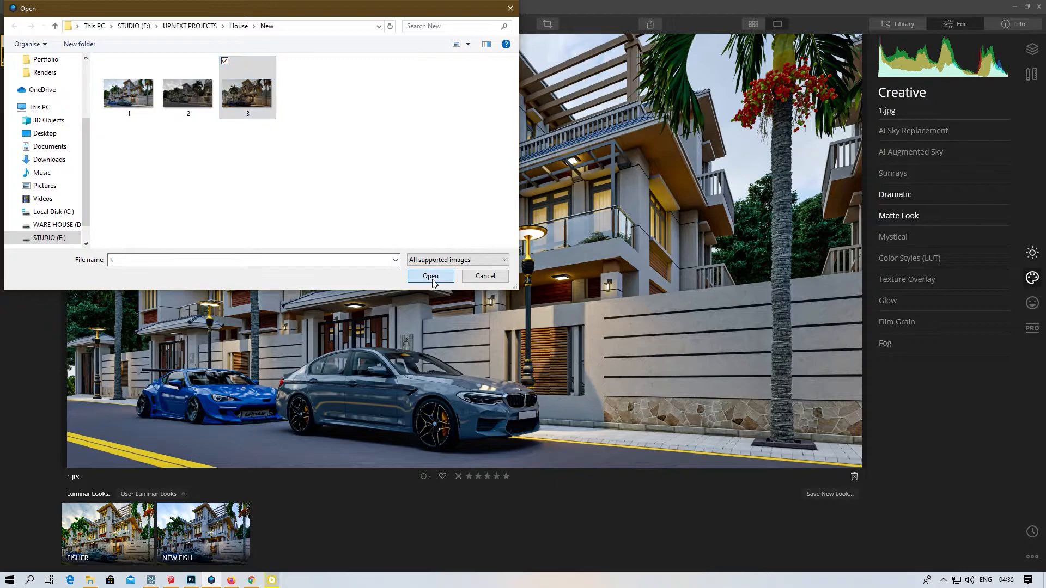
# Step: Open 3.jpg from the New folder in Luminar and try the adjustments of 1.jpg on it
pyautogui.click(430, 274)
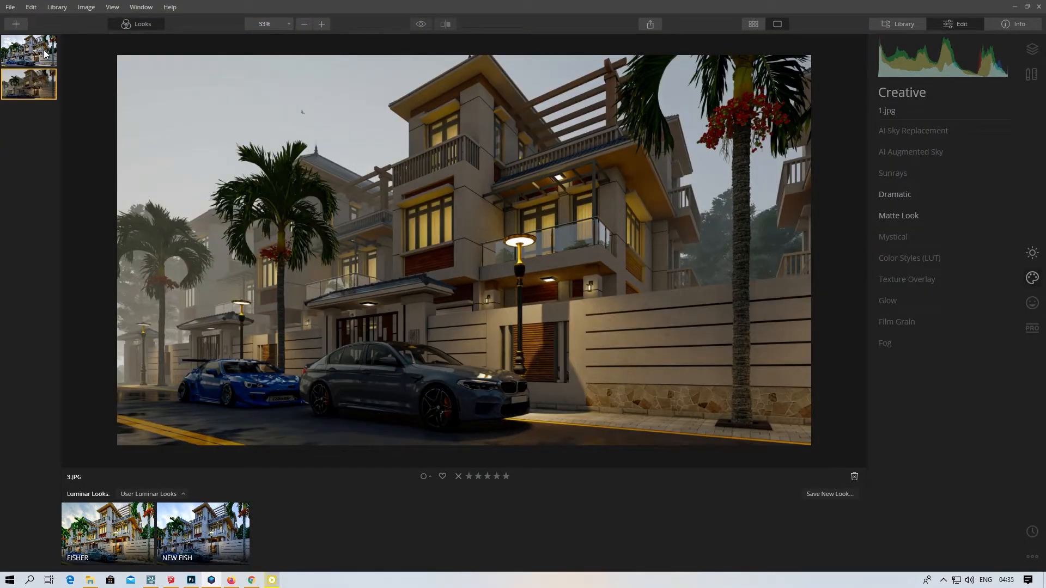
pyautogui.click(43, 53)
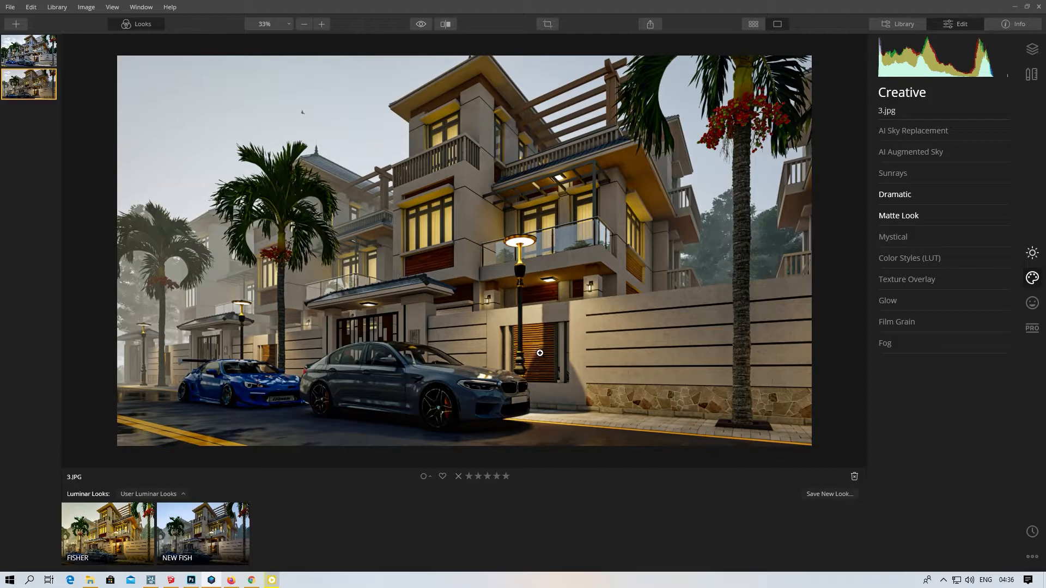
pyautogui.scroll(1, 540, 353)
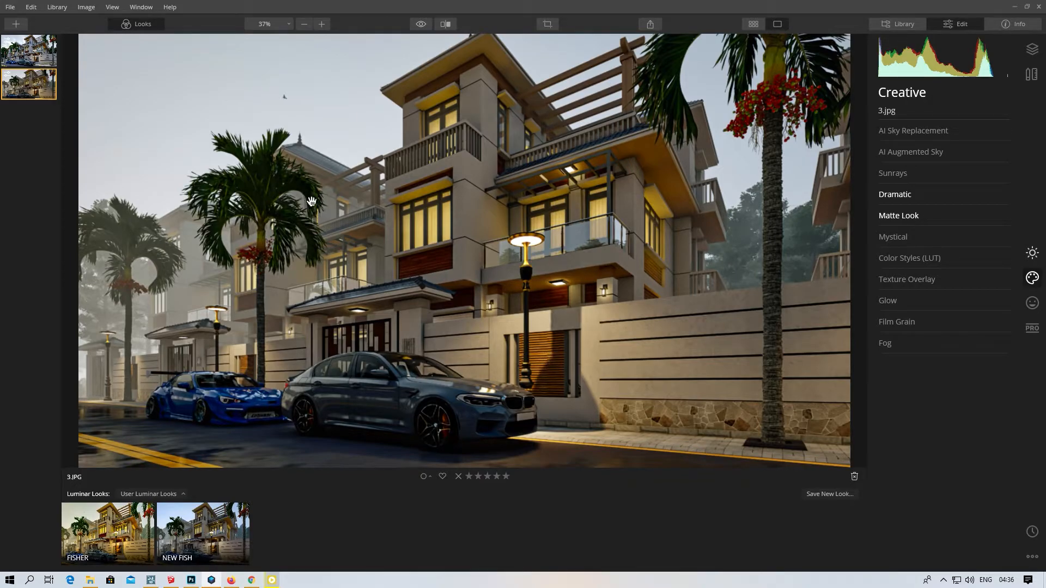
pyautogui.scroll(-1, 444, 227)
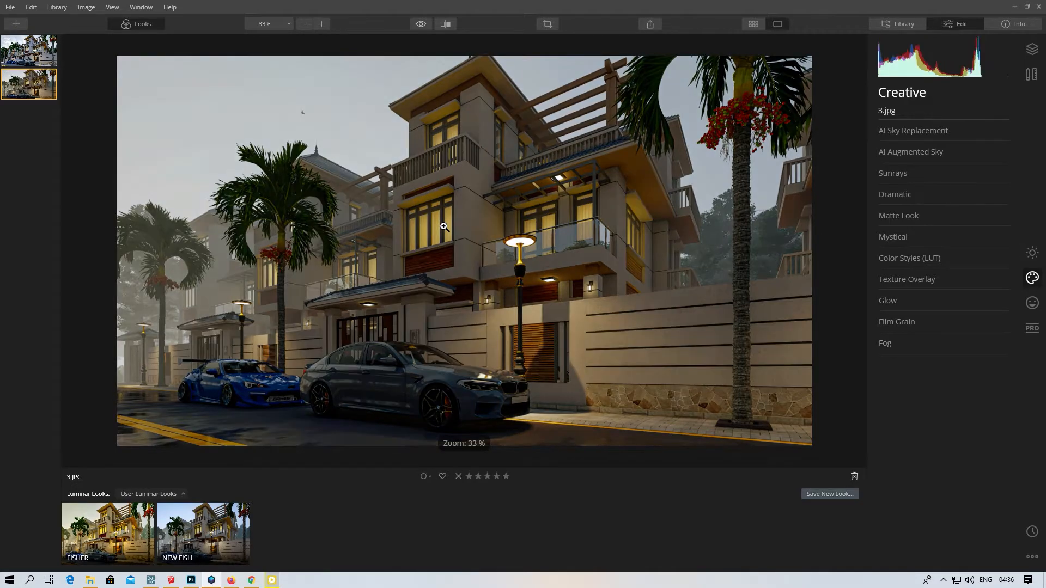
# Step: Set the Light Temperature of 3.jpg to -44 in the Essentials adjustments and raise its Exposure slightly
pyautogui.scroll(1, 416, 224)
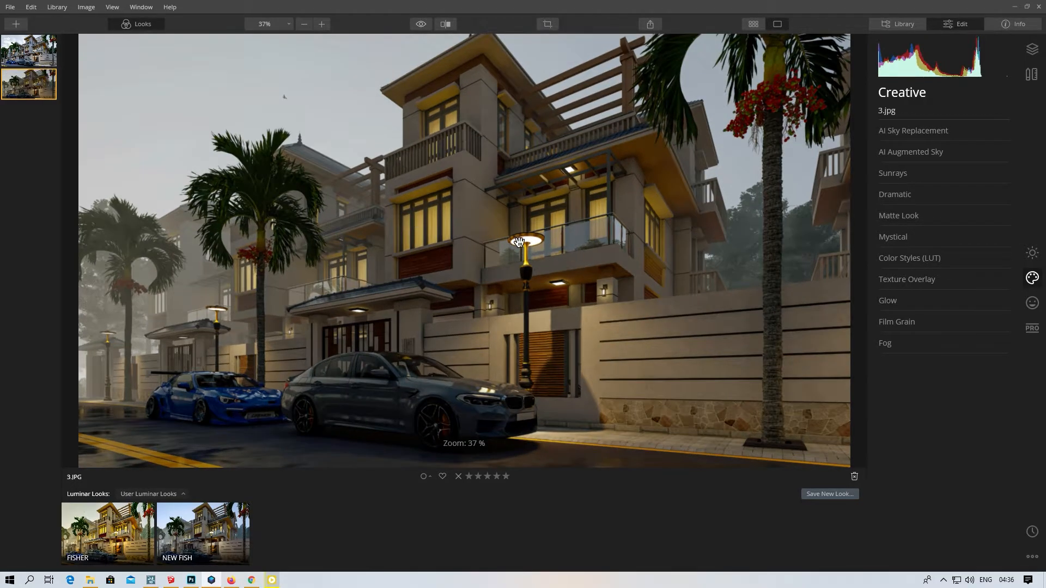
pyautogui.click(1033, 253)
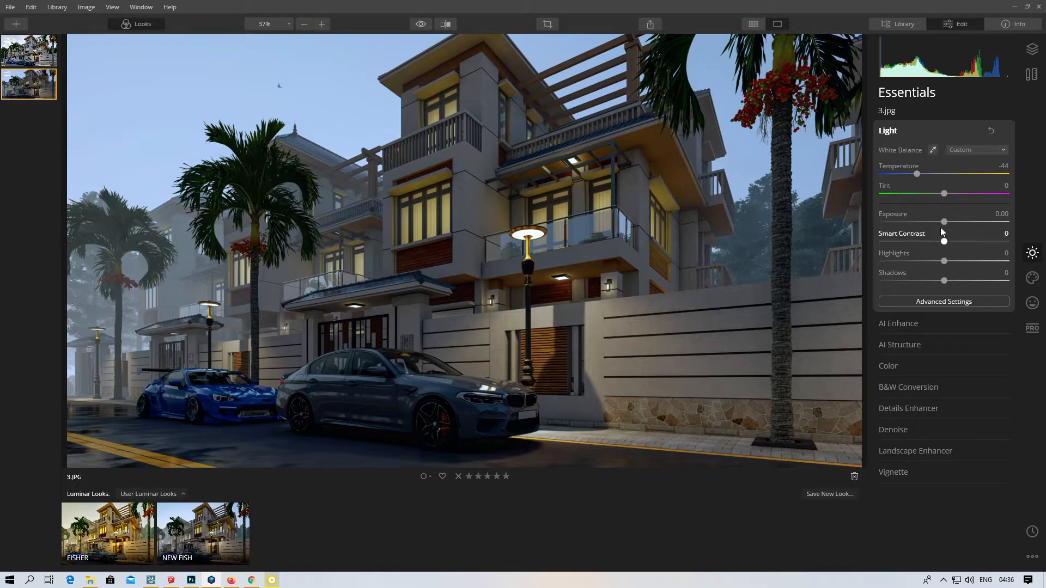
pyautogui.moveTo(947, 221); pyautogui.dragTo(956, 221)
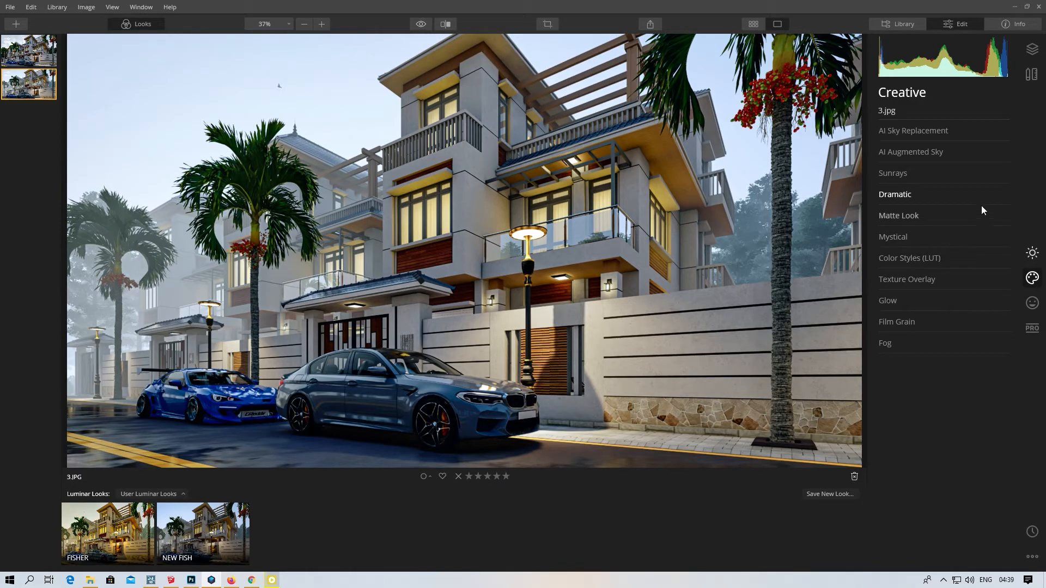
# Step: Minimize Luminar, Photoshop and Lumion, and view the finished image 3 from the New folder in Photos
pyautogui.click(1015, 7)
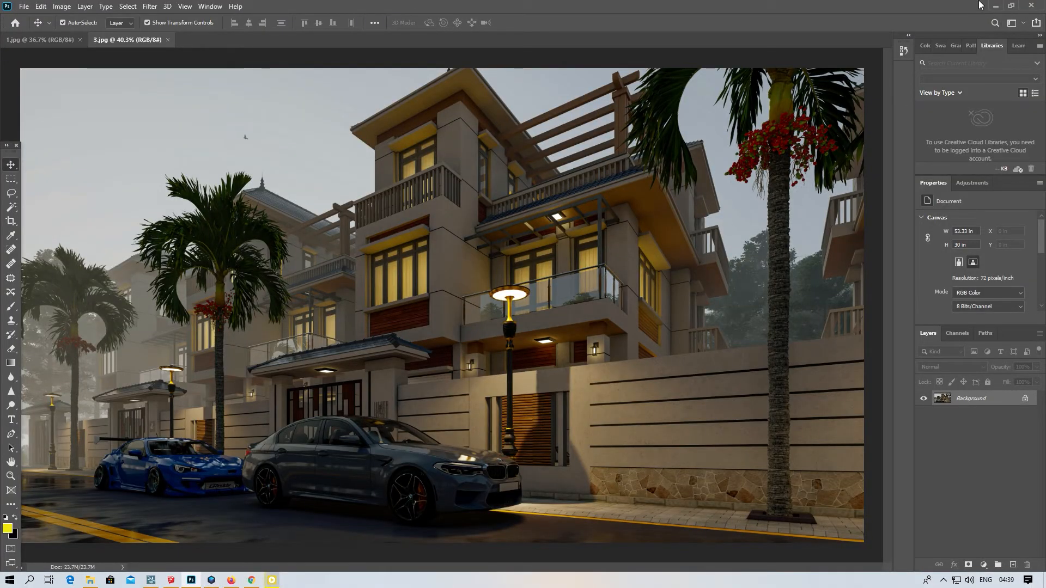
pyautogui.click(996, 6)
pyautogui.click(929, 6)
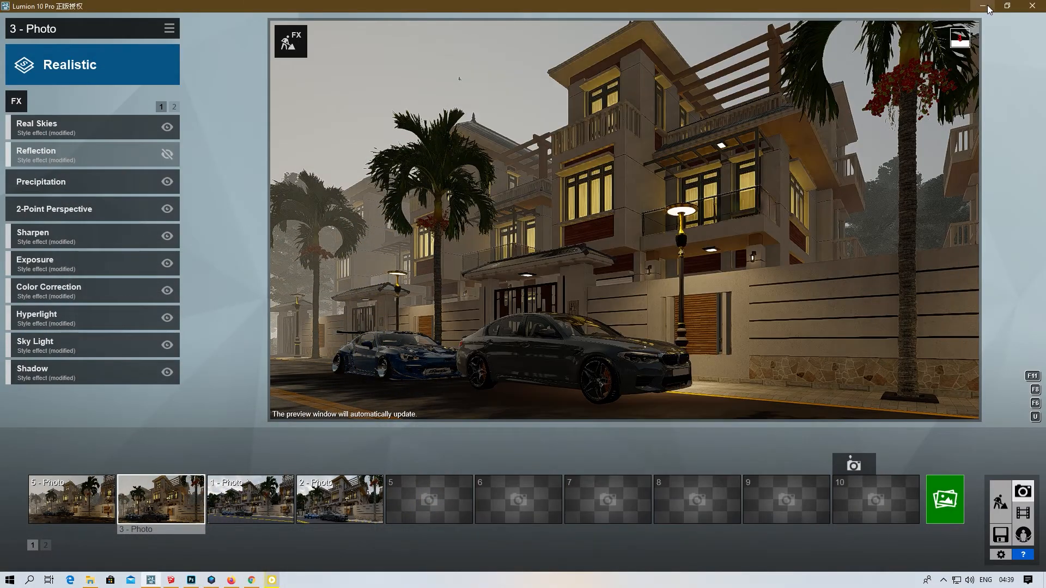
pyautogui.click(983, 6)
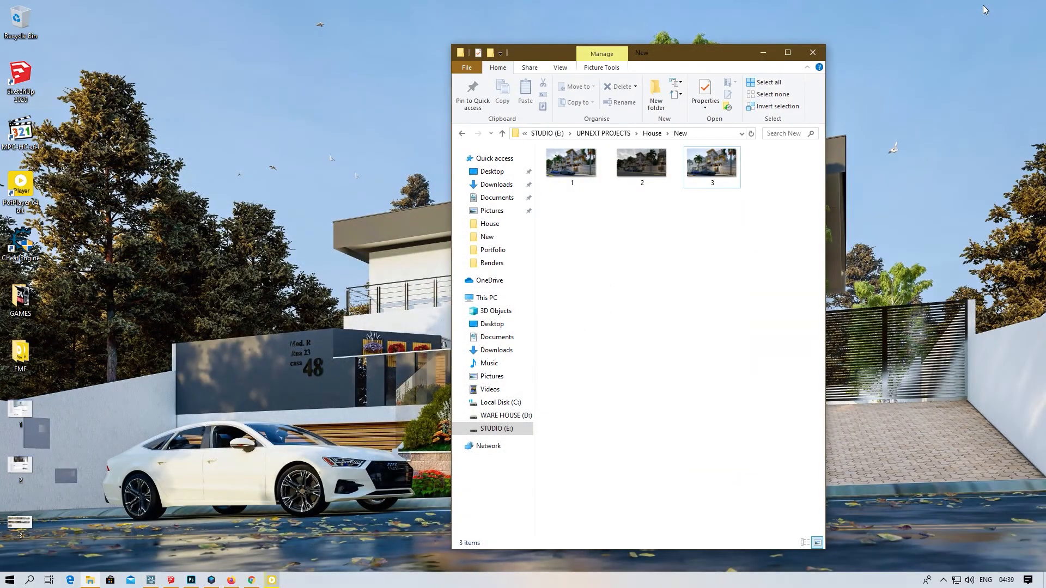
pyautogui.doubleClick(714, 169)
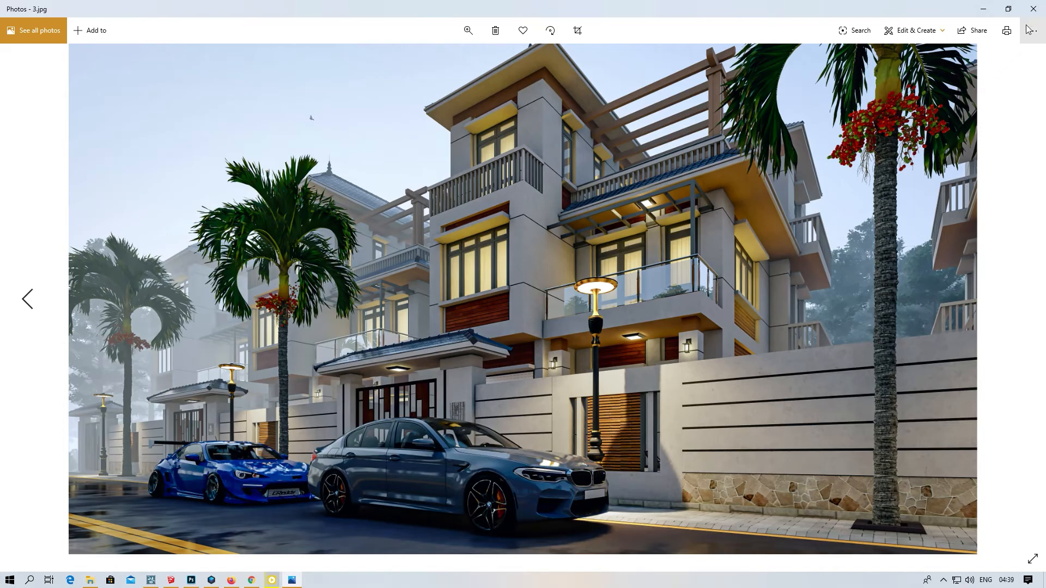
pyautogui.click(1033, 9)
# Step: Set image 3 as the desktop background and minimize the folder window to show the desktop
pyautogui.rightClick(716, 167)
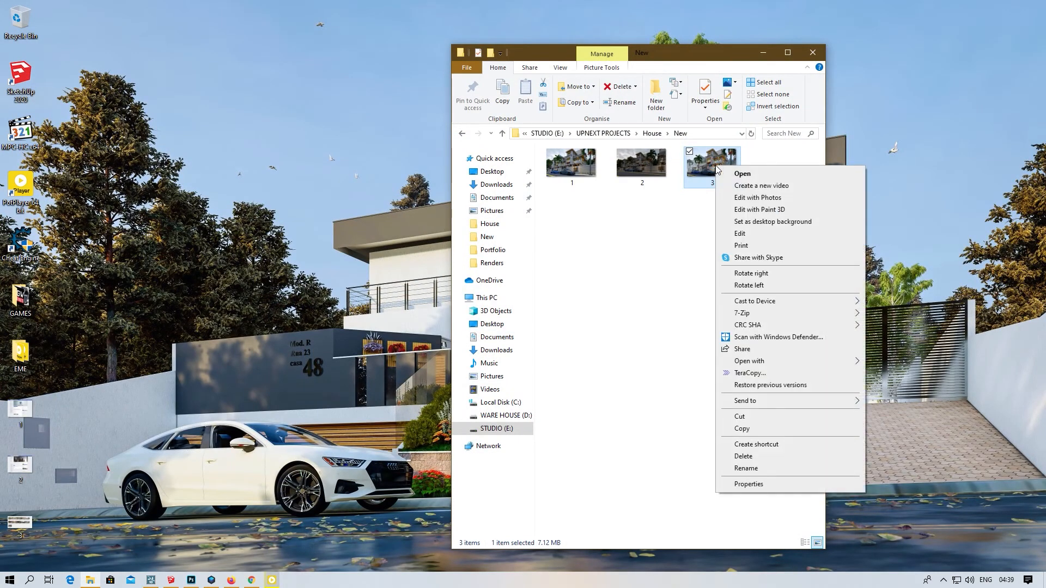
pyautogui.click(762, 221)
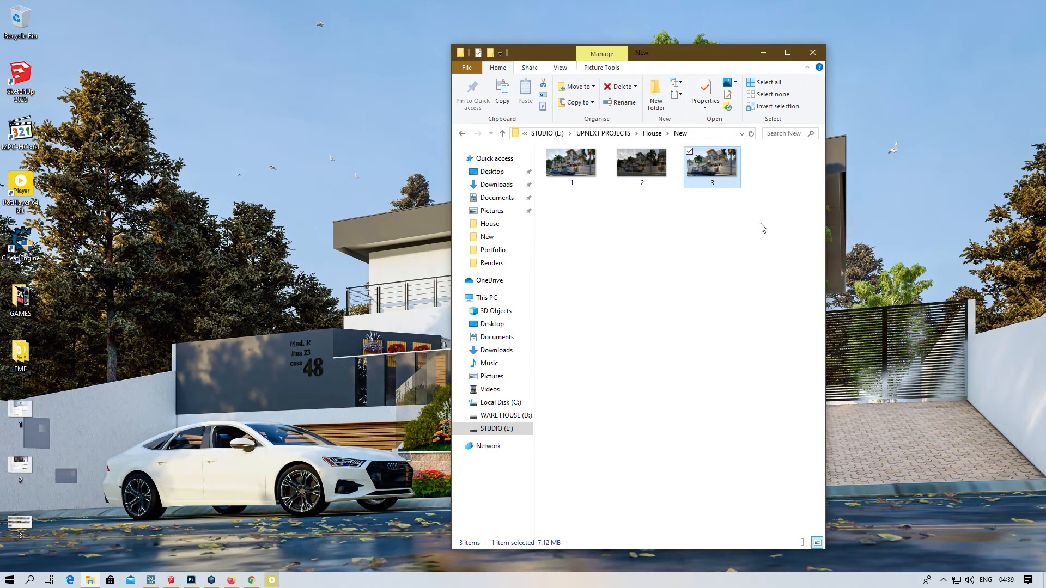
pyautogui.click(762, 52)
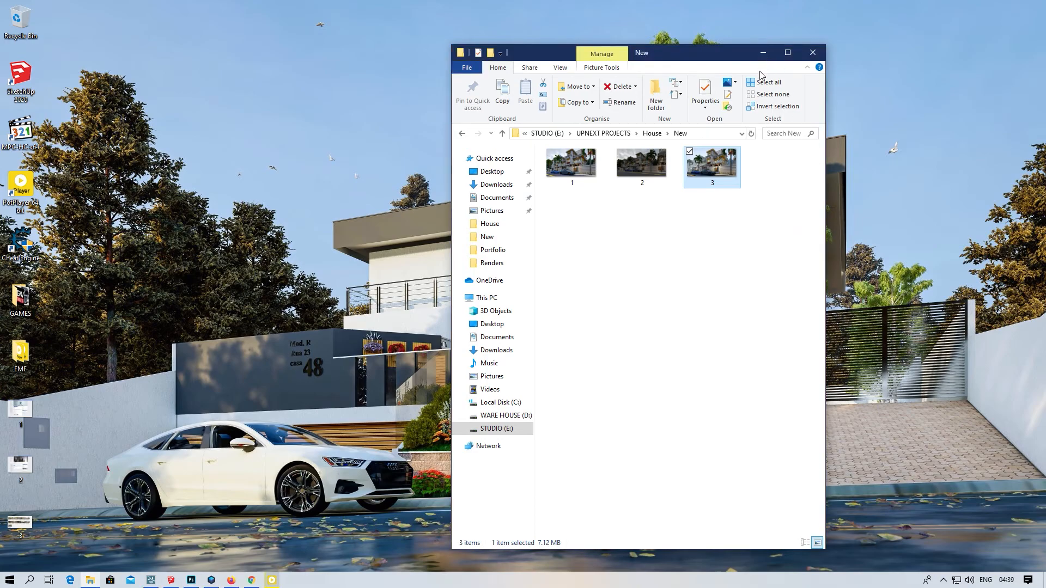
pyautogui.click(763, 53)
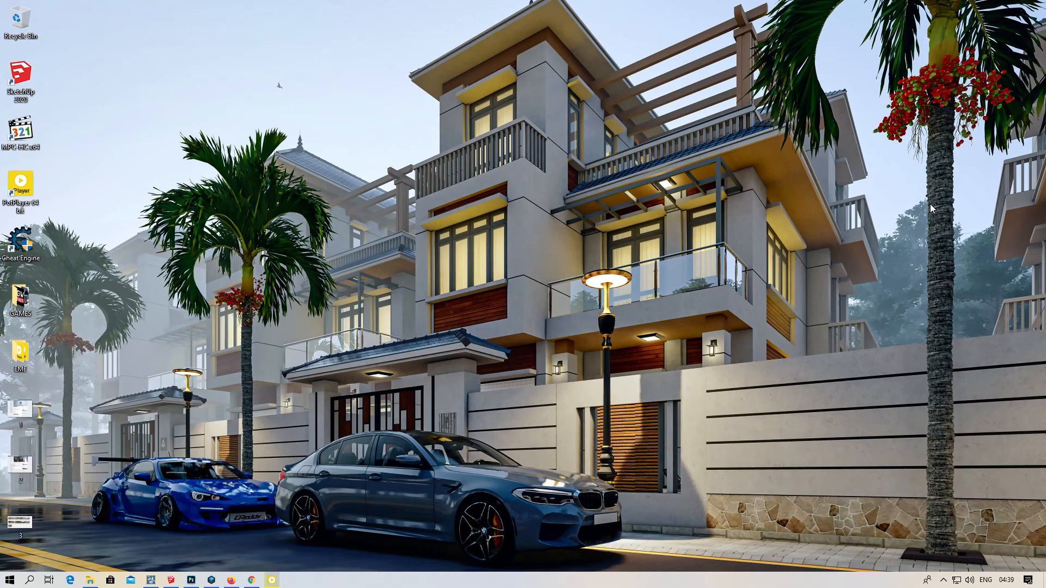